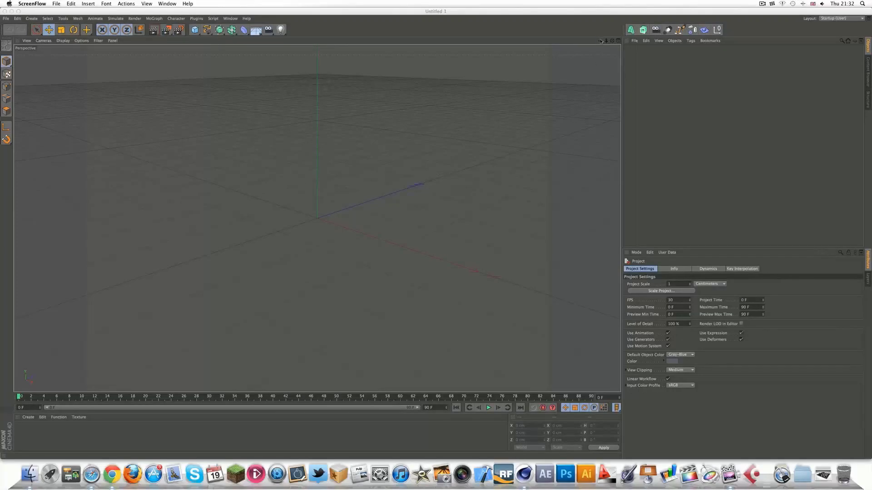
Add a Cylinder primitive and set its radius to 100 cm
left_click_drag(600, 41, 616, 30)
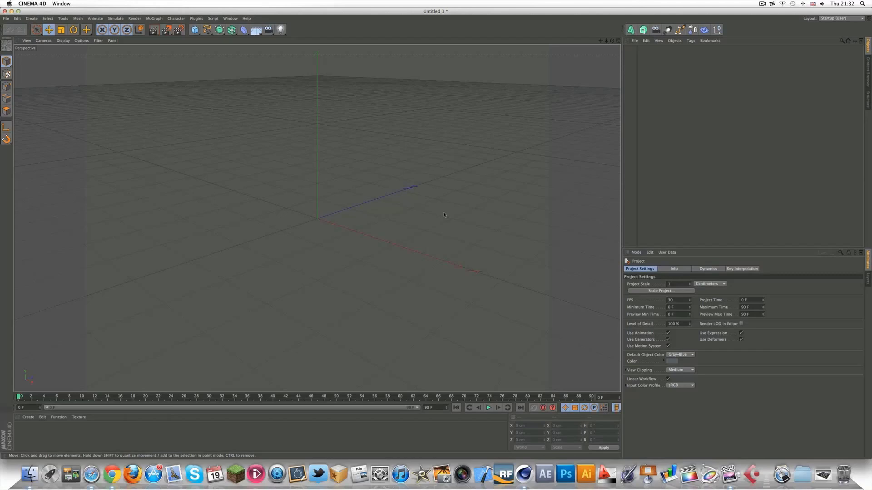
left_click(194, 29)
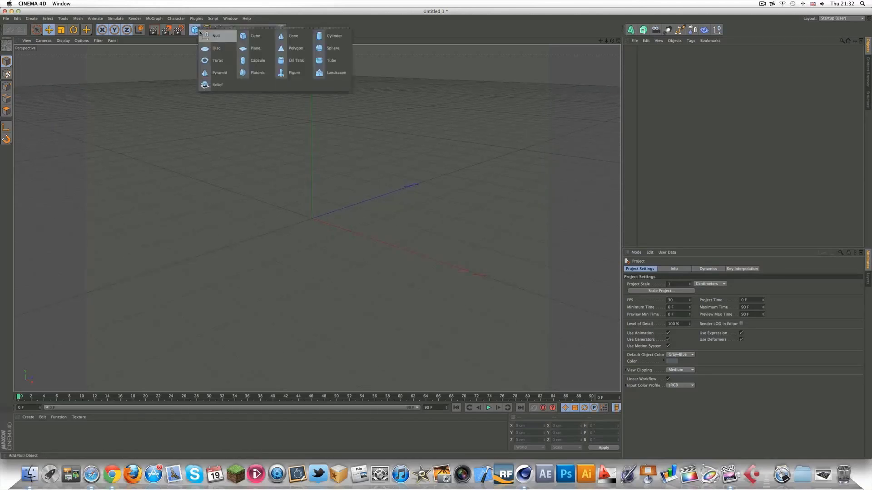
left_click(334, 36)
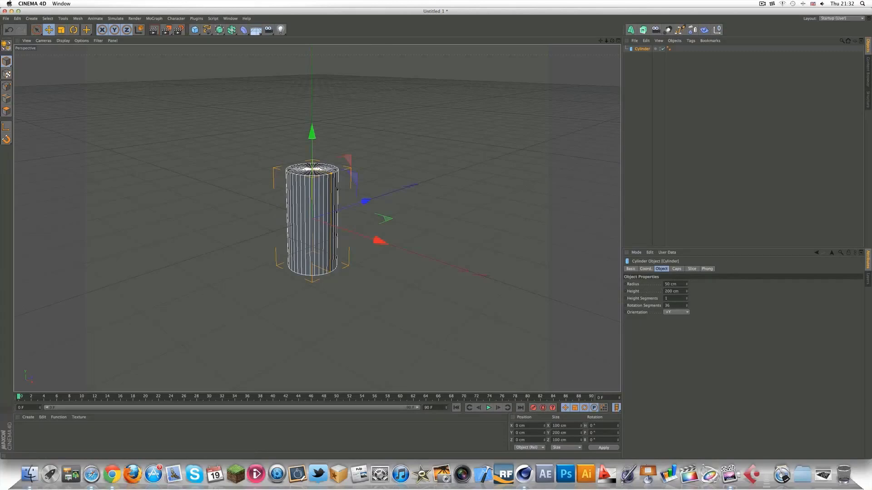
left_click_drag(665, 284, 673, 284)
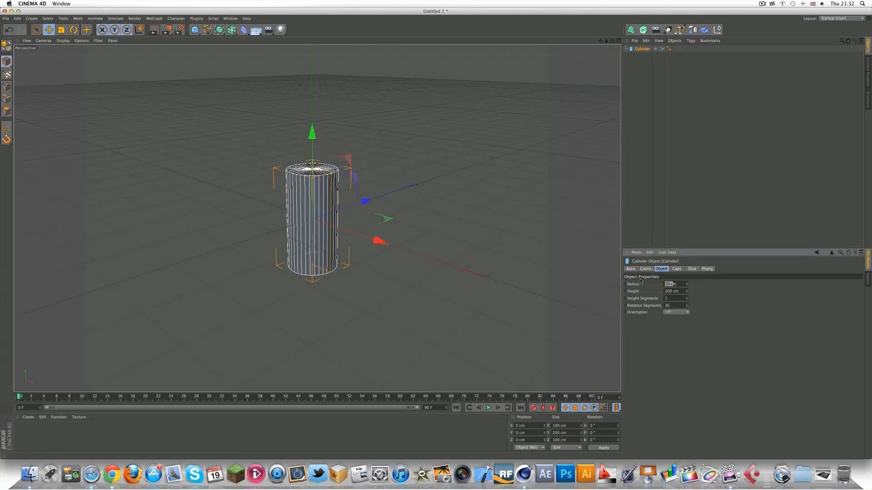
type("1")
type("1")
type("00")
type("00")
key("Return")
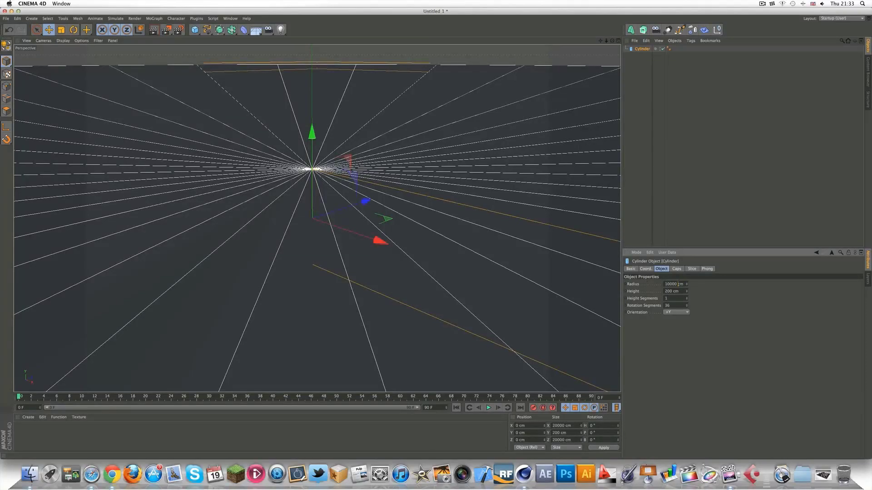
double_click(678, 284)
type("100")
key("Return")
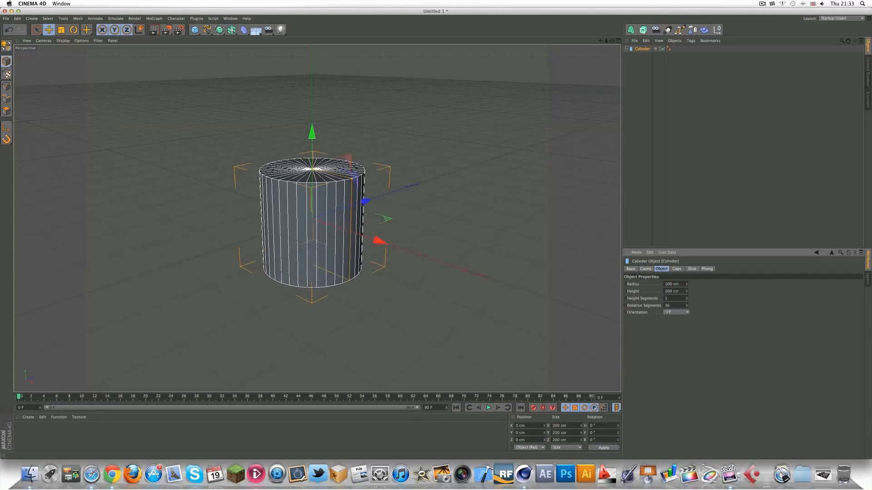
Set the cylinder's height to 290 cm with 12 height and 20 rotation segments
double_click(674, 291)
left_click_drag(687, 291, 686, 267)
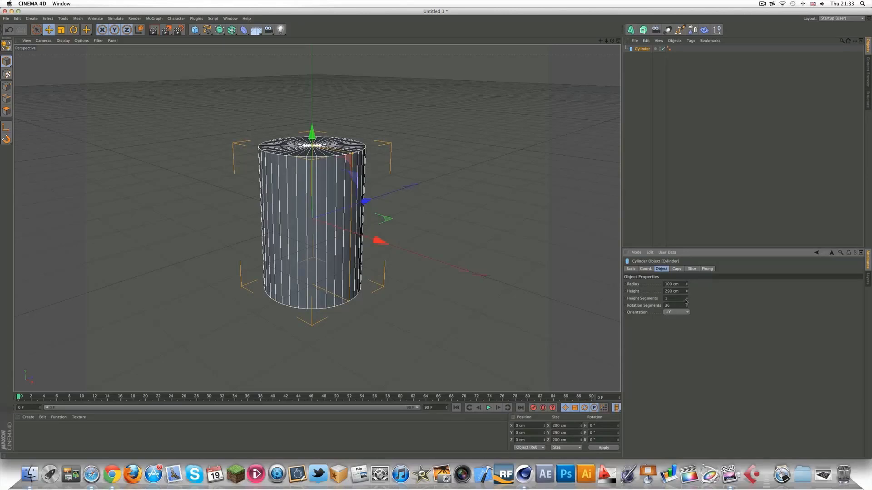
left_click_drag(686, 298, 686, 292)
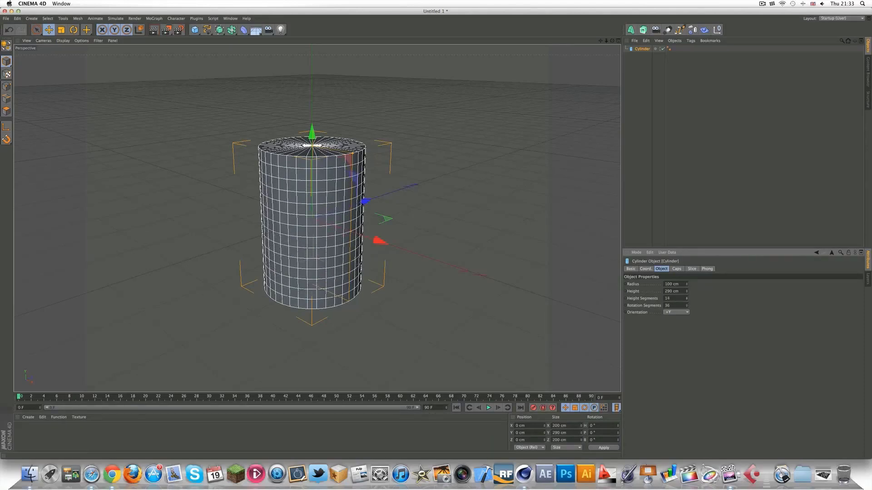
left_click_drag(686, 293, 686, 294)
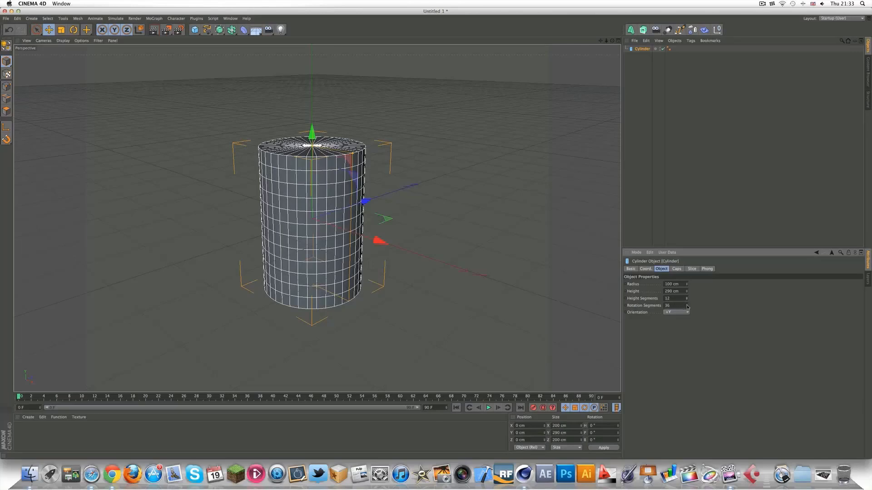
left_click_drag(687, 306, 687, 313)
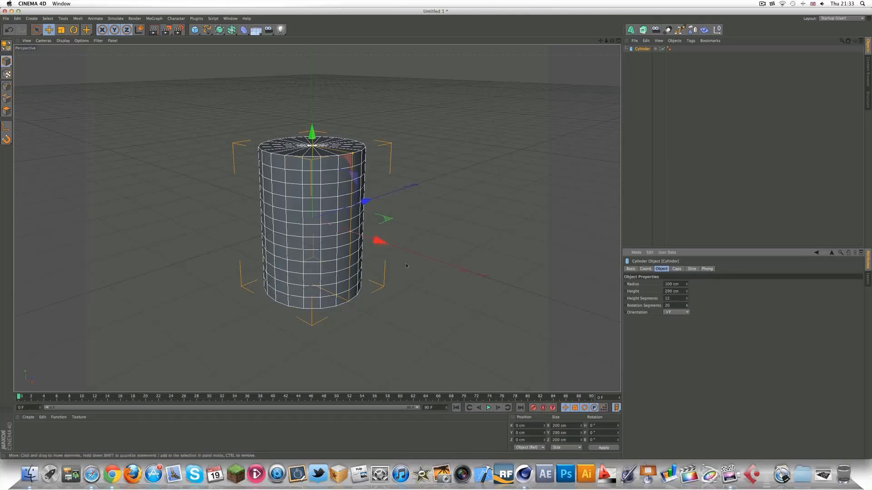
Add a Taper deformer and parent it under the Cylinder
left_click(244, 30)
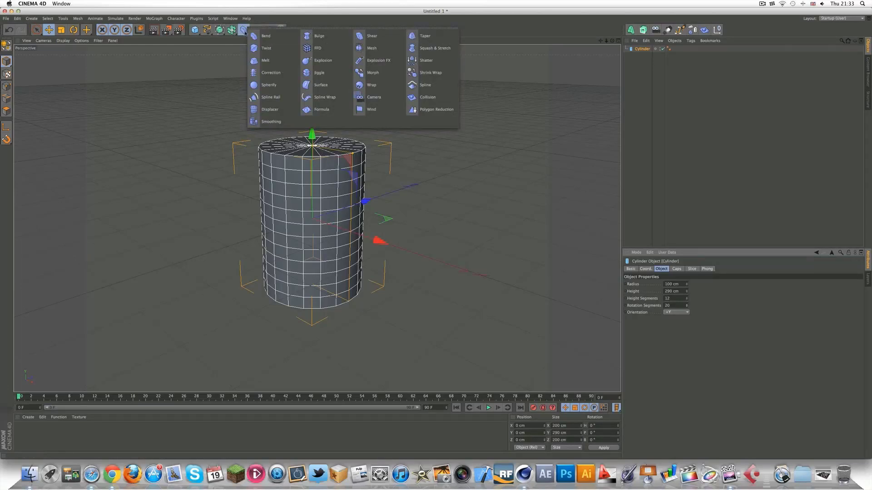
left_click(425, 36)
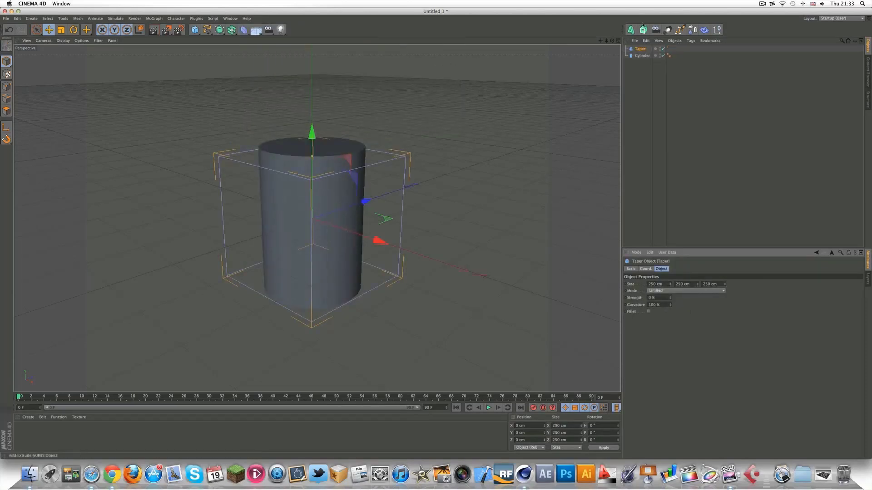
left_click_drag(639, 49, 644, 58)
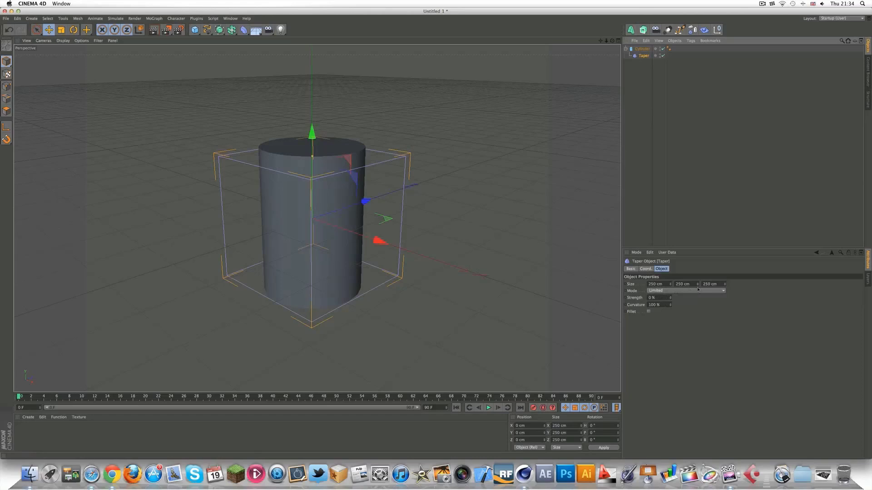
left_click(643, 49)
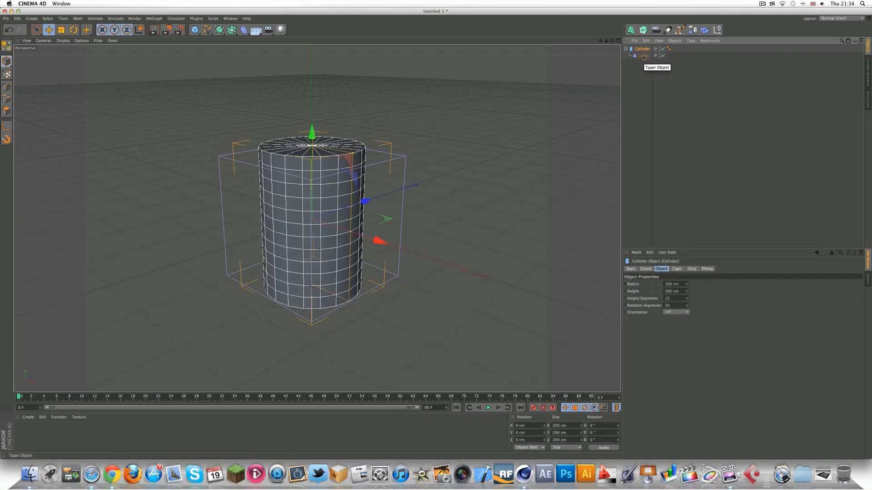
left_click(643, 56)
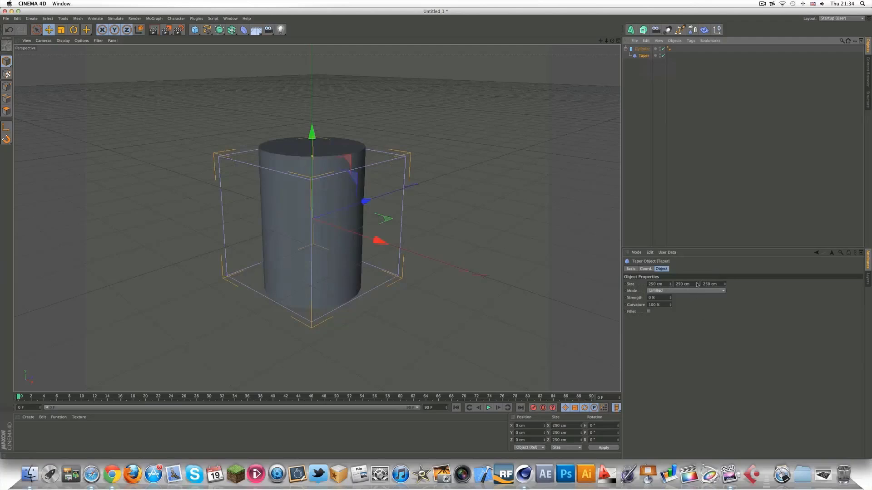
Set the Taper to Size Y 290 cm, 100% strength and about 135% curvature
mouse_move(697, 284)
left_mouse_down()
mouse_move(684, 284)
mouse_move(698, 276)
mouse_move(713, 284)
left_mouse_up()
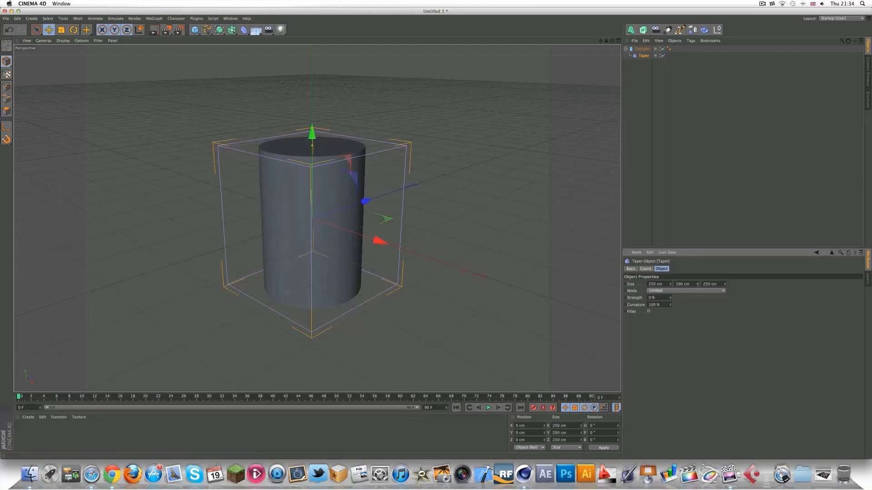
left_click_drag(671, 298, 691, 298)
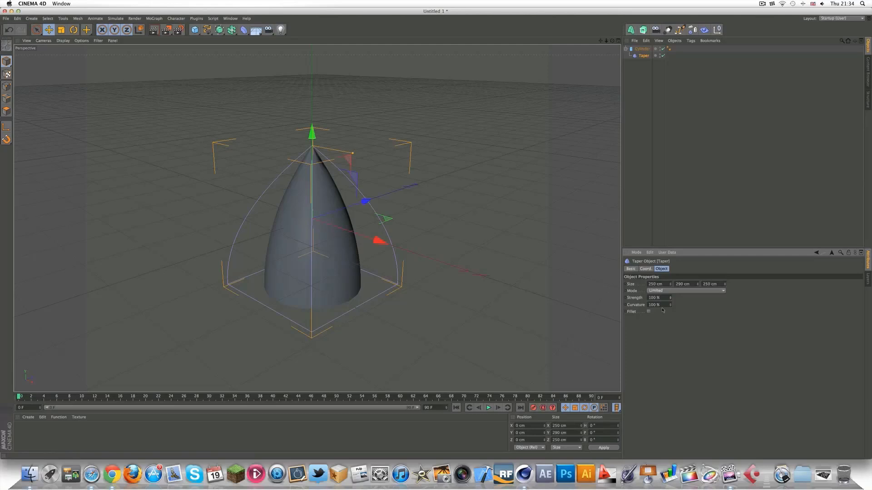
mouse_move(670, 305)
left_mouse_down()
mouse_move(670, 320)
mouse_move(670, 289)
mouse_move(670, 308)
mouse_move(670, 298)
left_mouse_up()
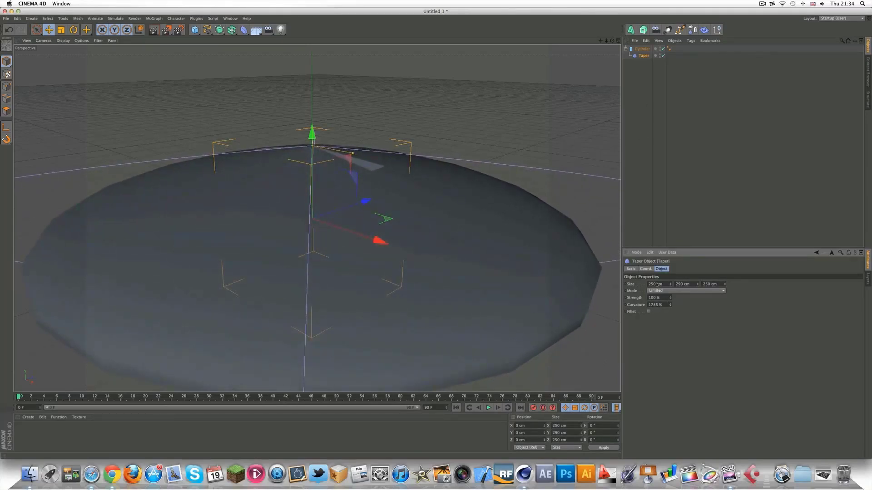
mouse_move(670, 306)
left_mouse_down()
mouse_move(670, 329)
mouse_move(670, 318)
left_mouse_up()
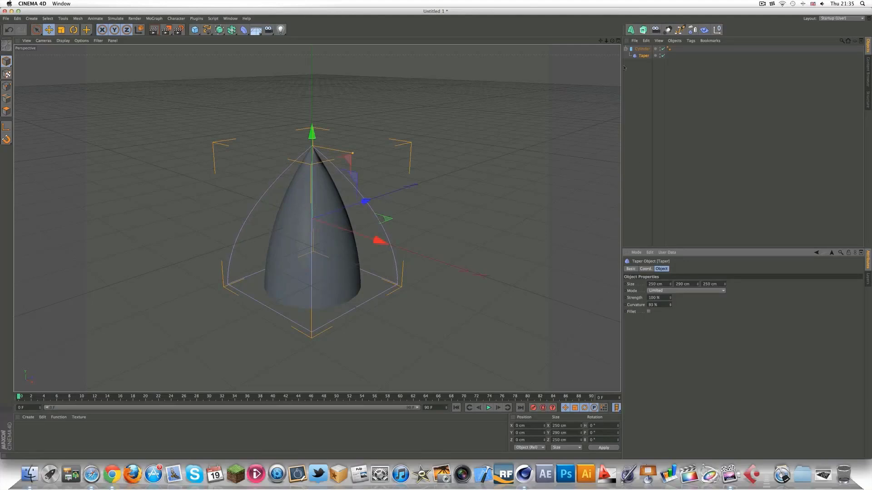
mouse_move(606, 41)
left_mouse_down()
mouse_move(617, 41)
mouse_move(597, 41)
left_mouse_up()
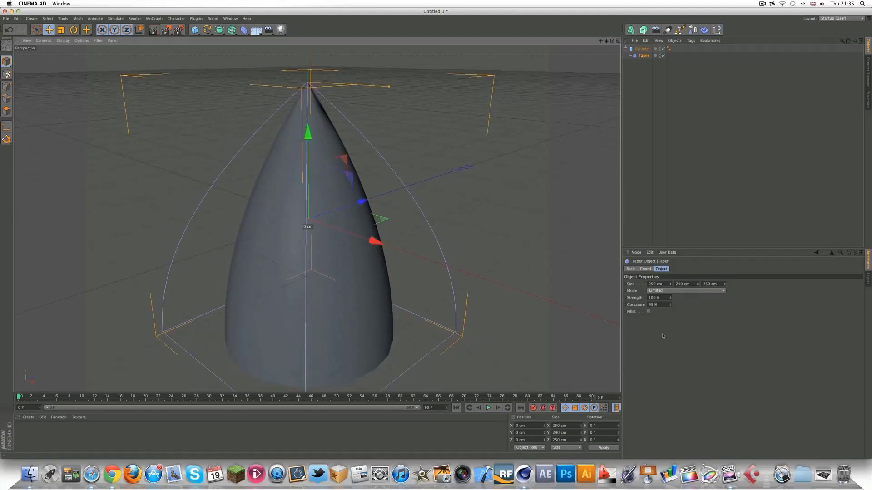
left_click_drag(670, 305, 670, 301)
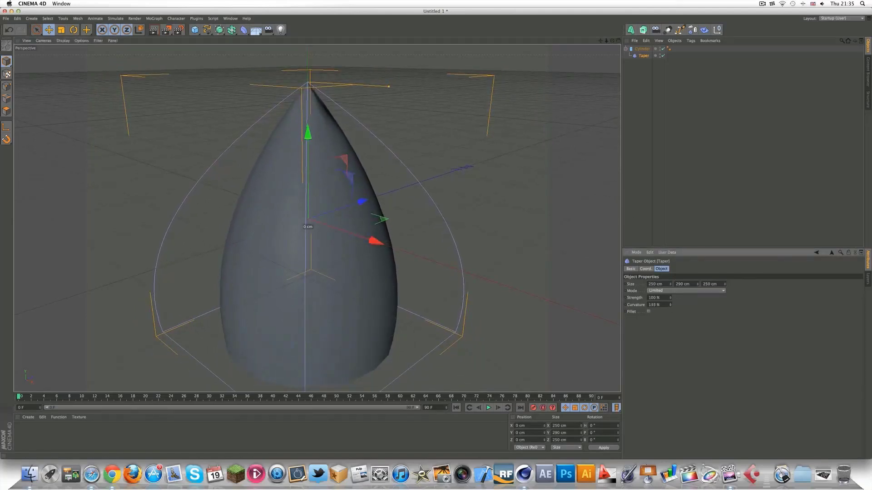
left_click_drag(670, 305, 670, 306)
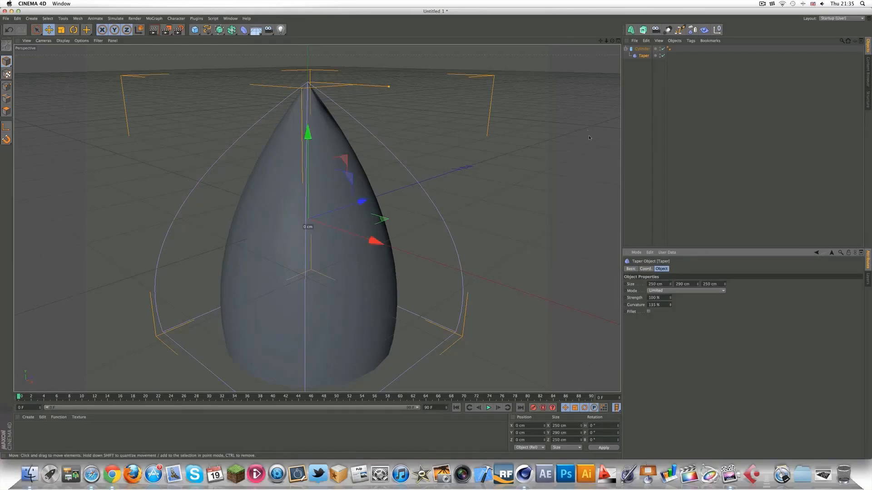
Run Current State to Object on the tapered Cylinder and select the new polygon Cylinder
right_click(644, 54)
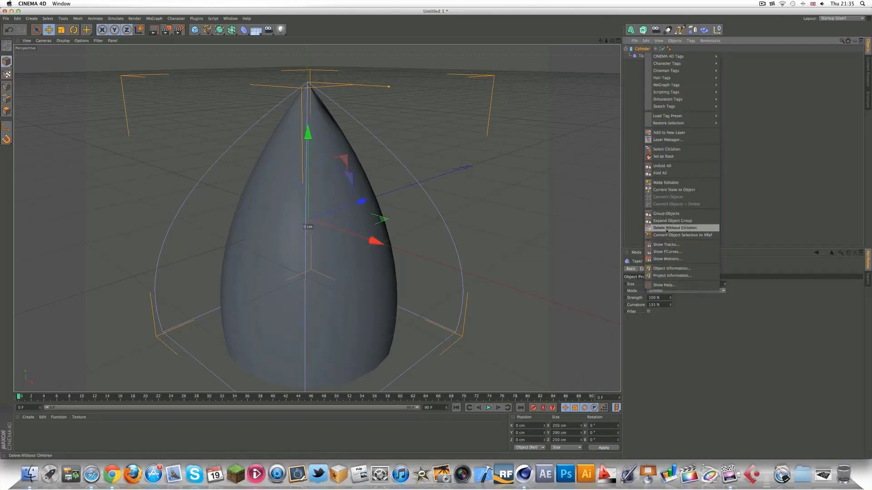
left_click(668, 190)
left_click(640, 62)
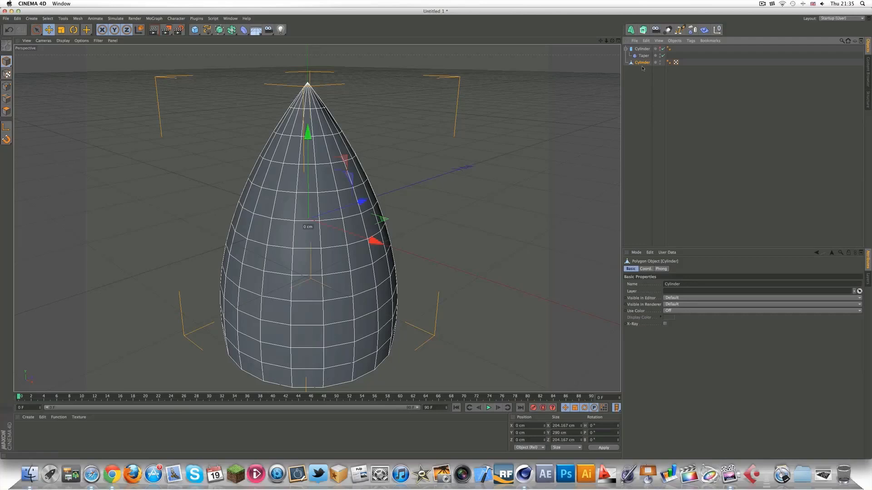
In polygon mode, rectangle-select the cone-tip polygons at the top of the body
left_click(7, 112)
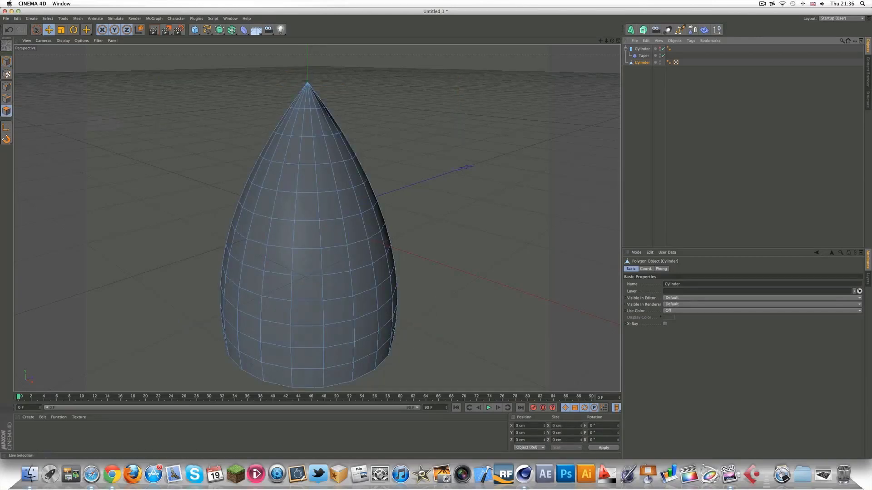
mouse_move(37, 31)
left_mouse_down()
mouse_move(69, 37)
mouse_move(73, 51)
left_mouse_up()
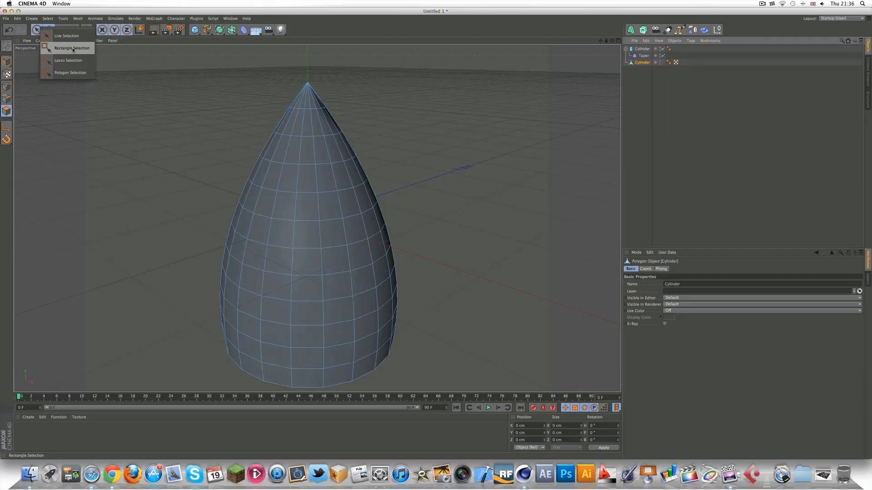
left_click_drag(72, 47, 72, 48)
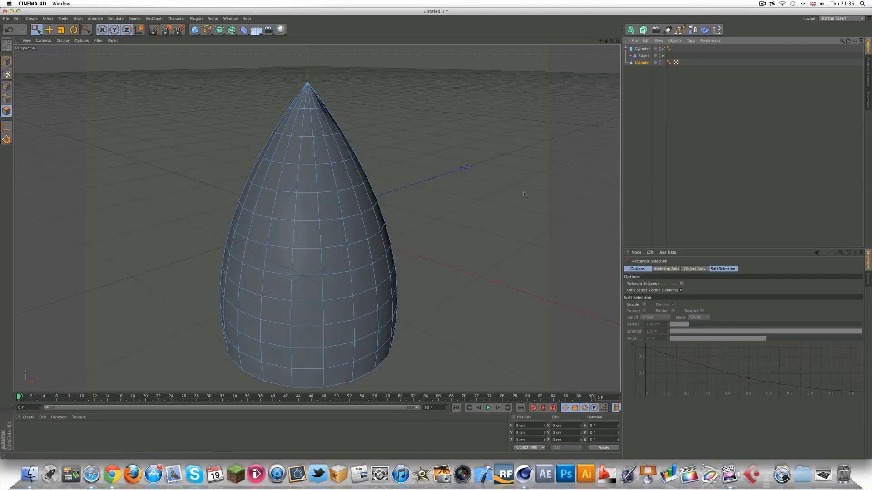
left_click(682, 290)
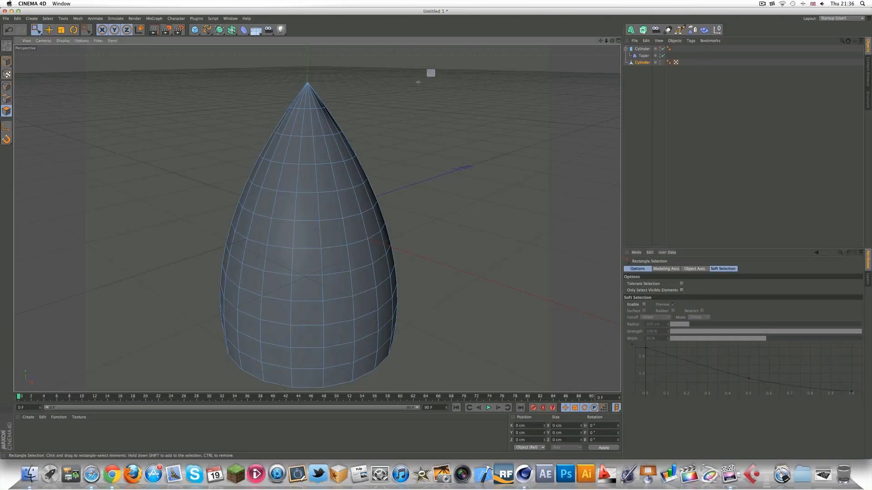
left_click_drag(435, 70, 166, 169)
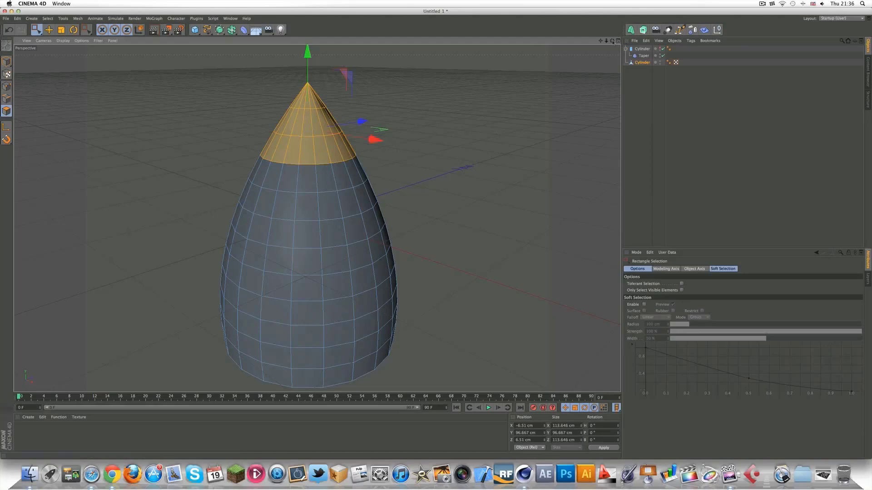
left_click_drag(613, 41, 551, 33)
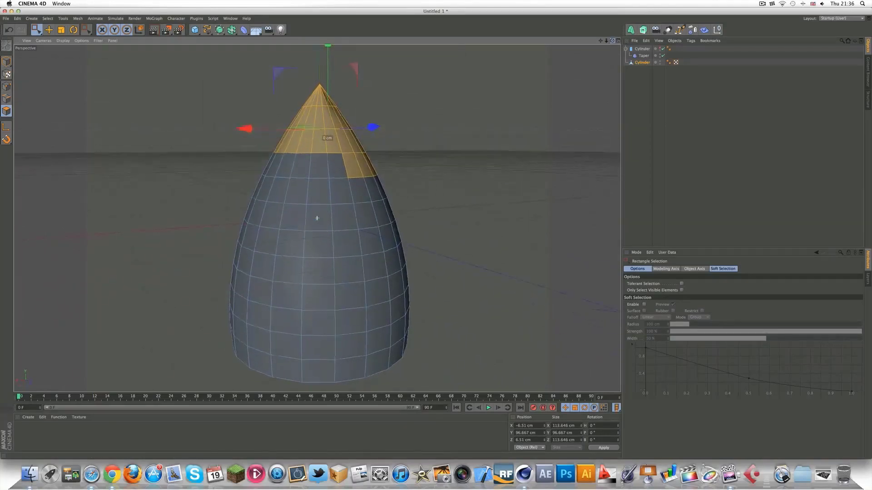
left_click_drag(403, 58, 227, 161)
left_click_drag(612, 41, 638, 54)
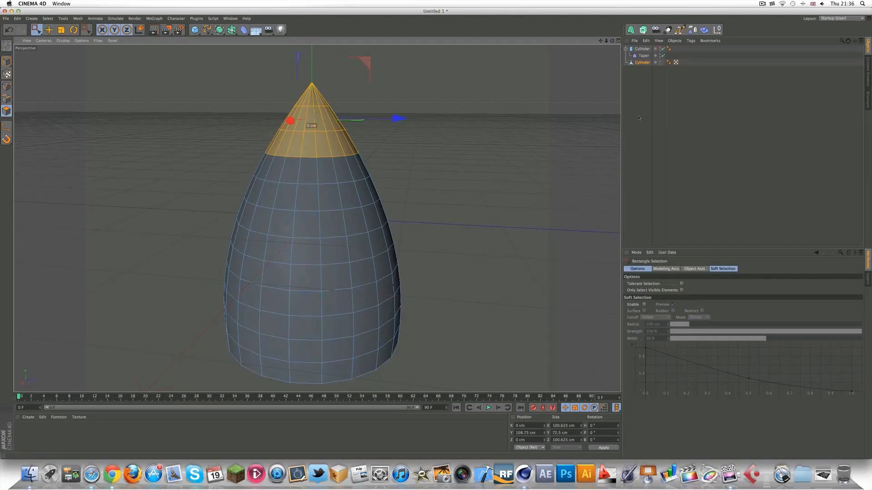
Extrude the tip polygons outward by 7.5 cm with 1 subdivision
right_click(317, 134)
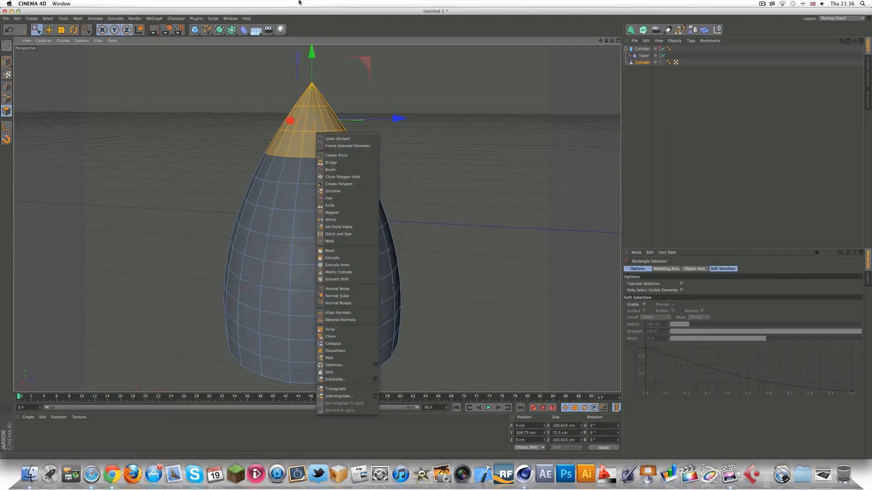
left_click(333, 258)
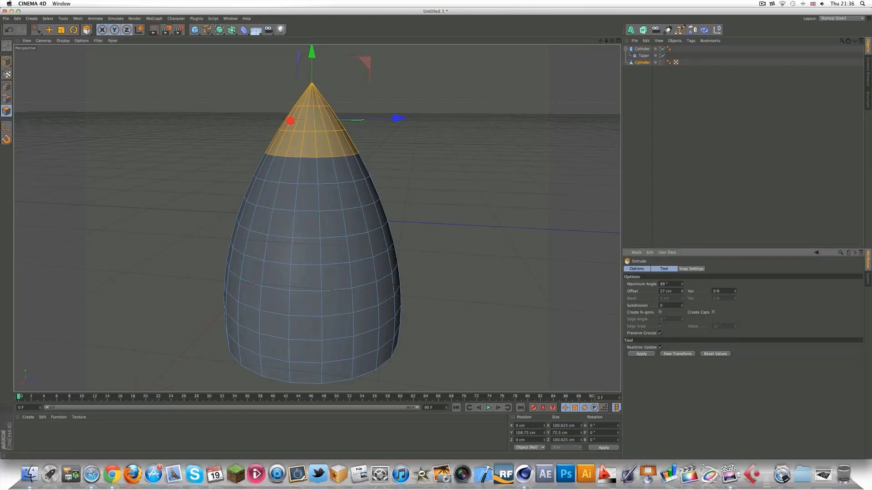
left_click(641, 353)
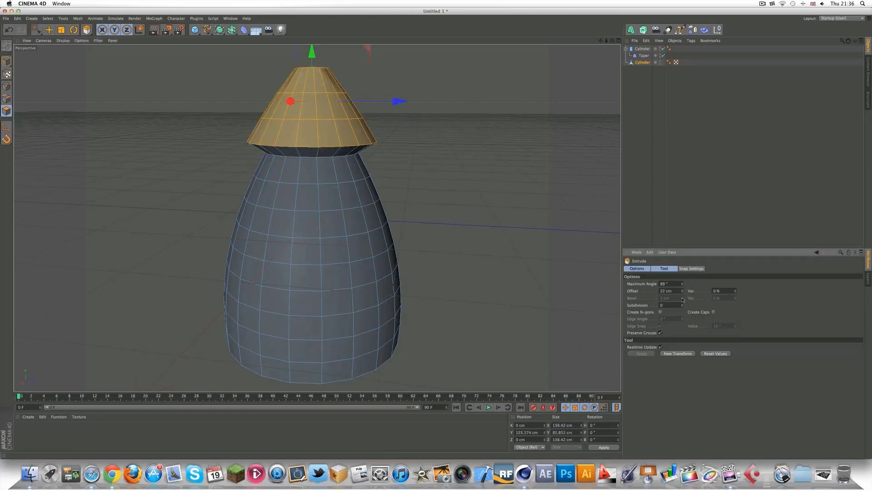
left_click_drag(681, 291, 682, 321)
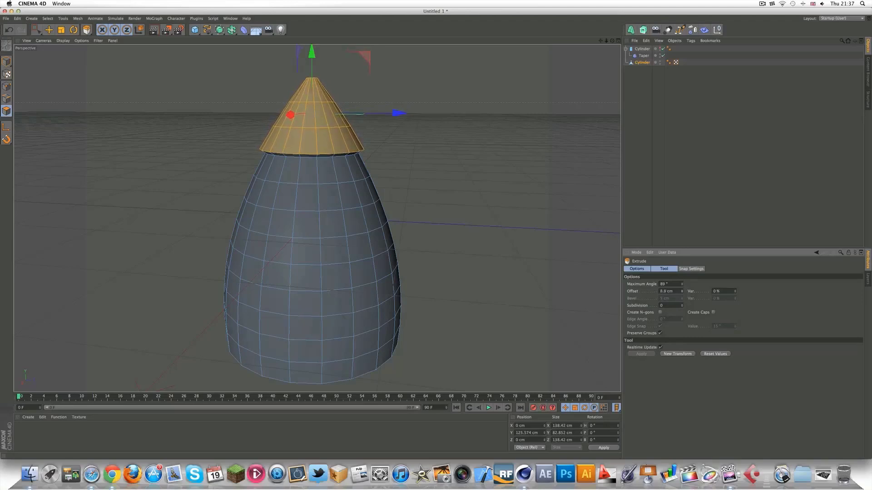
left_click_drag(681, 291, 681, 292)
mouse_move(607, 41)
left_mouse_down()
mouse_move(610, 24)
mouse_move(610, 42)
left_mouse_up()
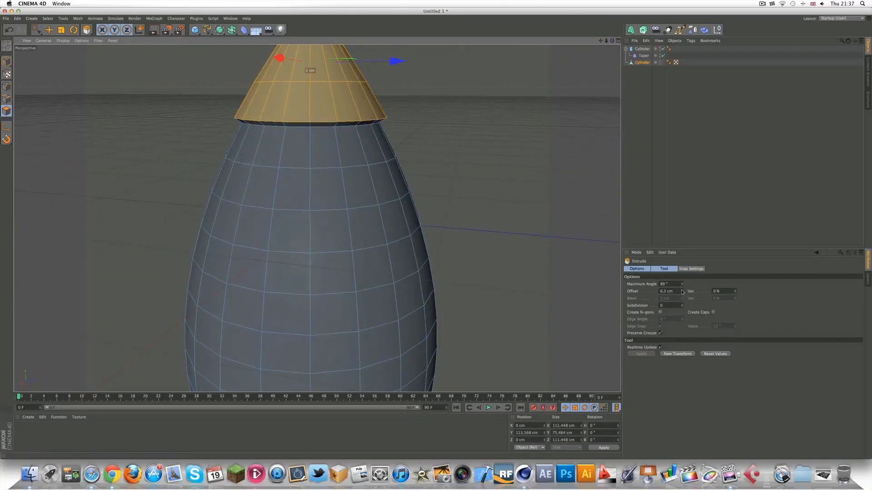
left_click_drag(681, 291, 681, 283)
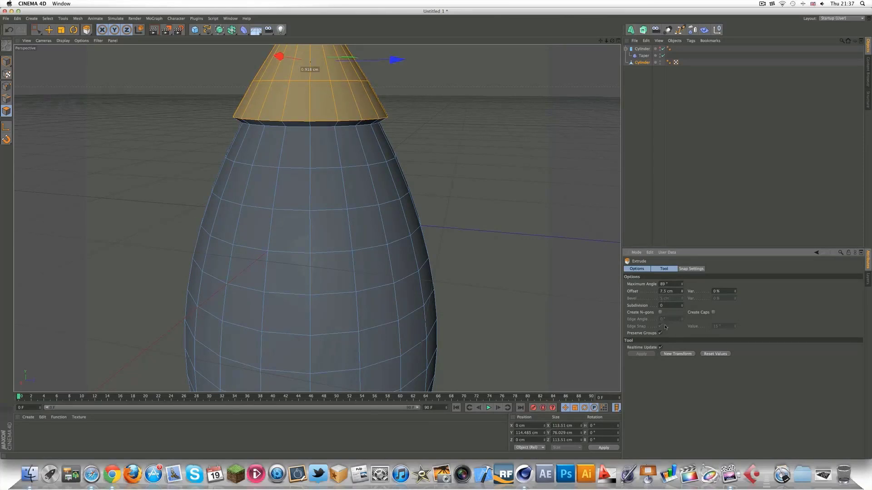
left_click(683, 306)
mouse_move(606, 41)
left_mouse_down()
mouse_move(563, 41)
mouse_move(610, 28)
mouse_move(607, 19)
mouse_move(612, 28)
left_mouse_up()
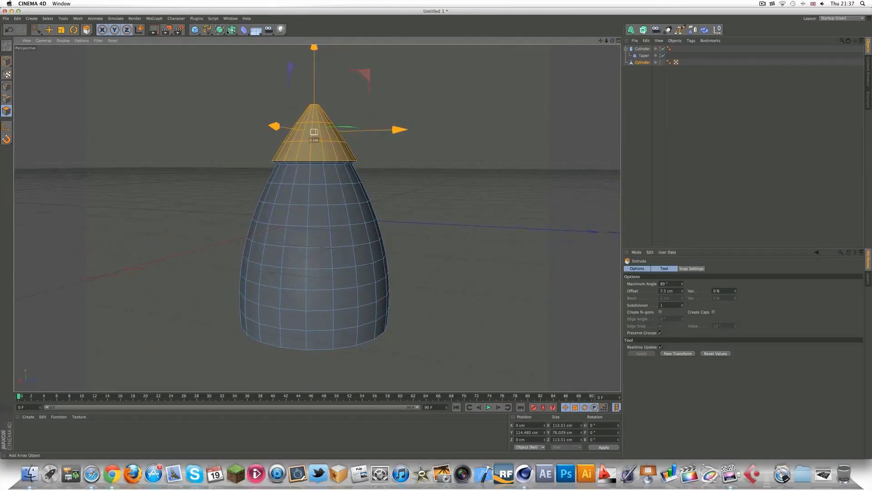
Add a HyperNURBS object and nest the polygon Cylinder under it
left_click_drag(220, 29, 238, 35)
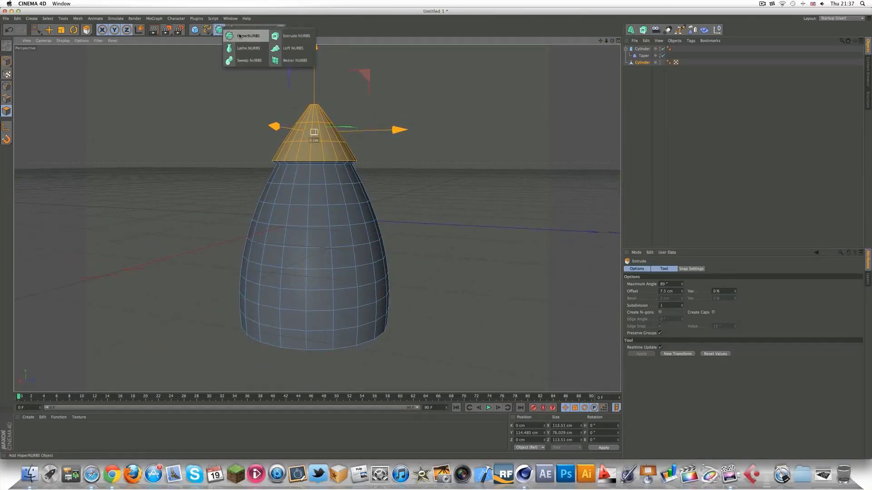
left_click(239, 36)
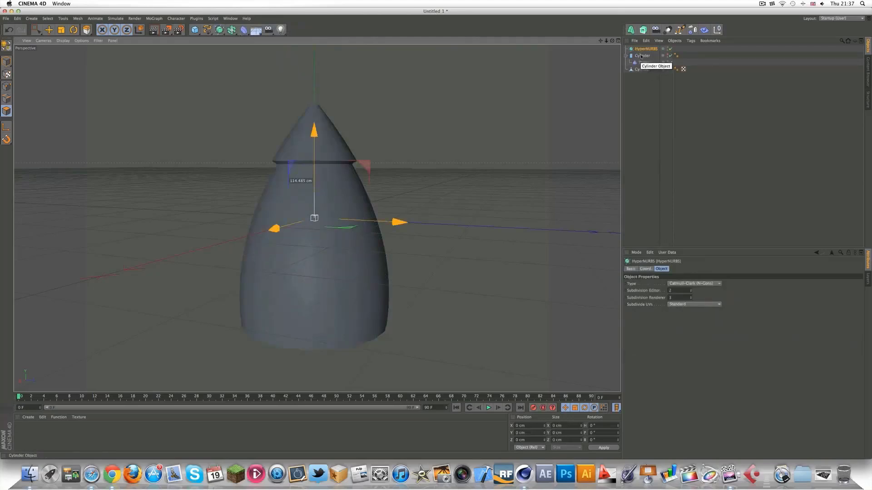
left_click(640, 69)
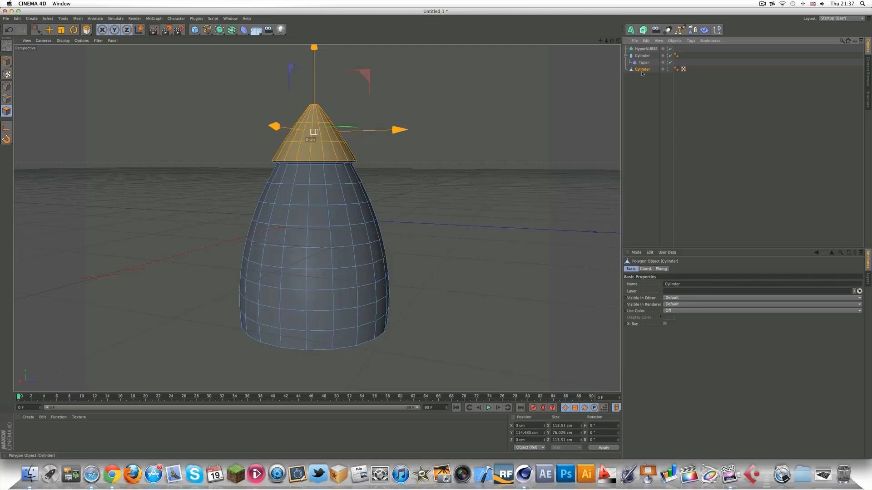
left_click_drag(642, 71, 646, 50)
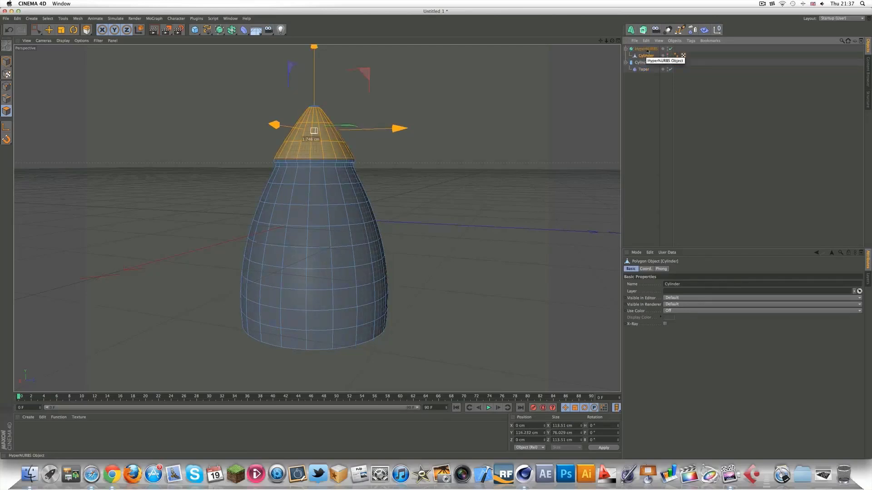
Toggle the HyperNURBS smoothing on and off to compare, leaving it switched off
left_click(670, 49)
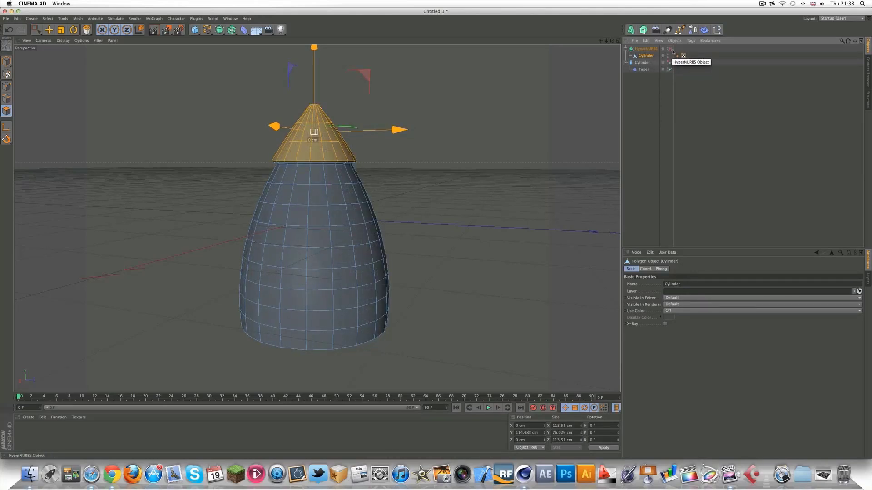
left_click(671, 49)
left_click(671, 49)
left_click(670, 49)
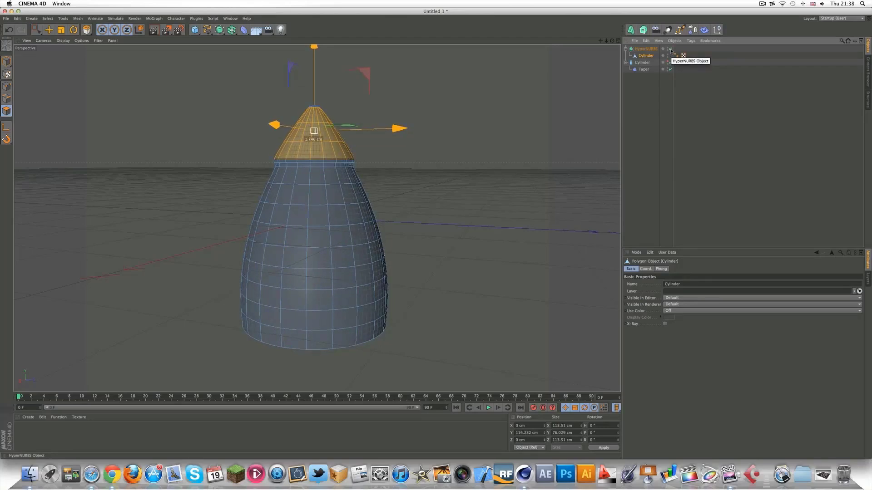
left_click(671, 49)
left_click(671, 50)
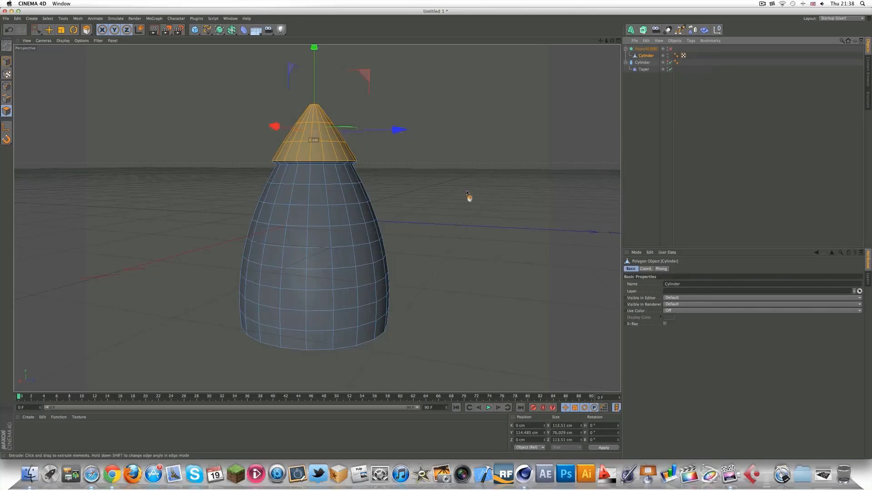
left_click(762, 3)
left_click(762, 3)
left_click_drag(36, 30, 63, 41)
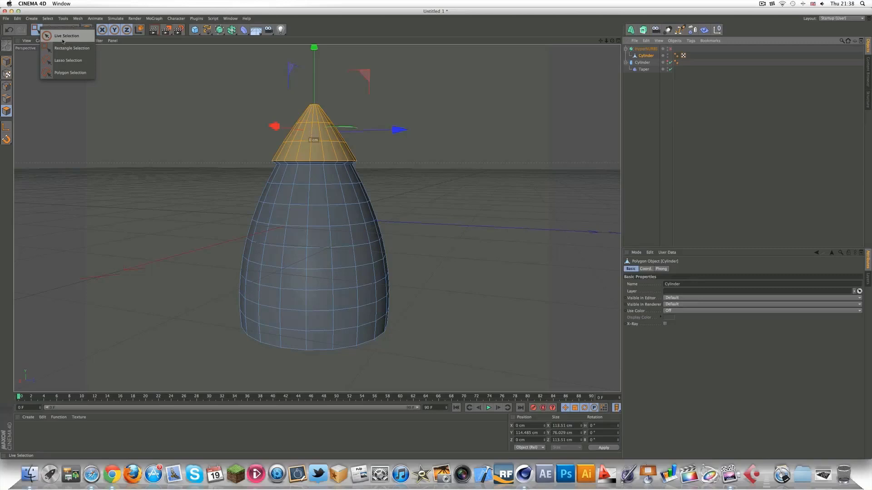
left_click(63, 41)
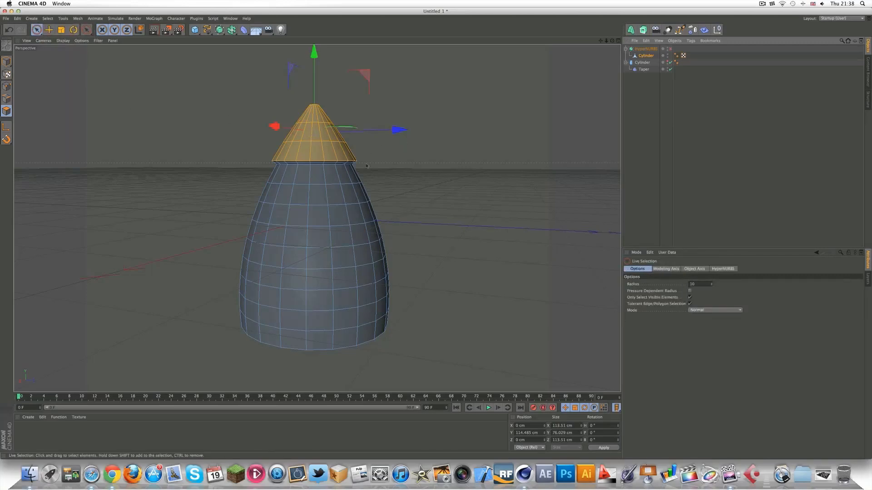
left_click(298, 217)
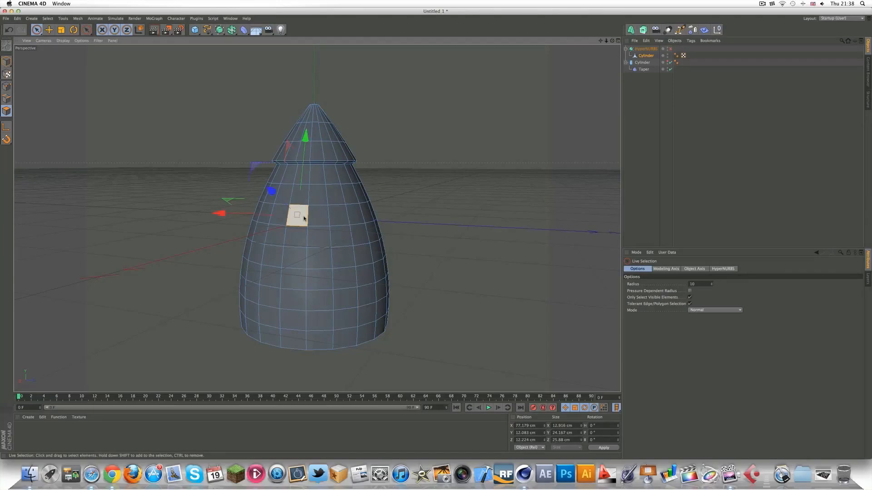
left_click(317, 217, "shift")
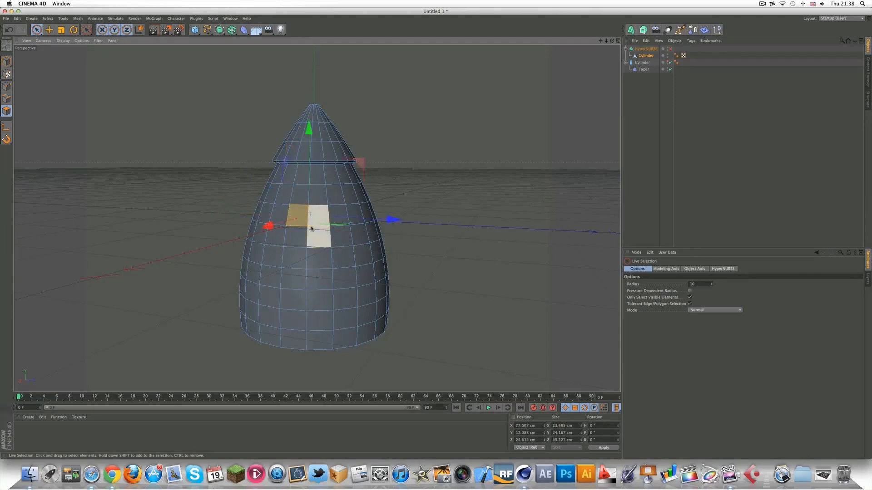
left_click(311, 228, "shift")
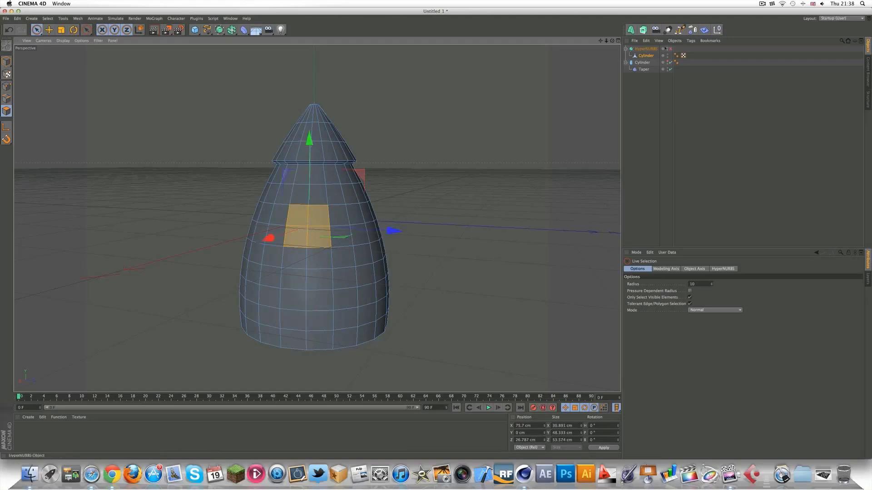
left_click_drag(611, 40, 614, 42)
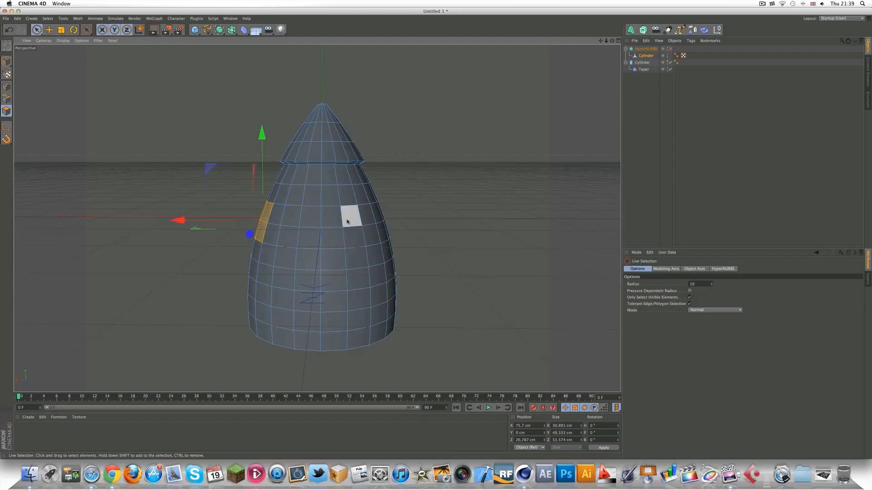
left_click(331, 217, "shift")
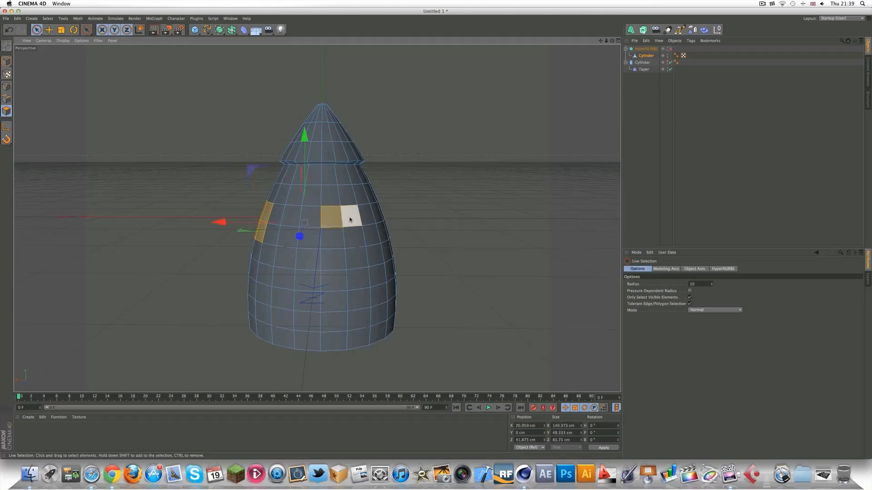
left_click(349, 220, "shift")
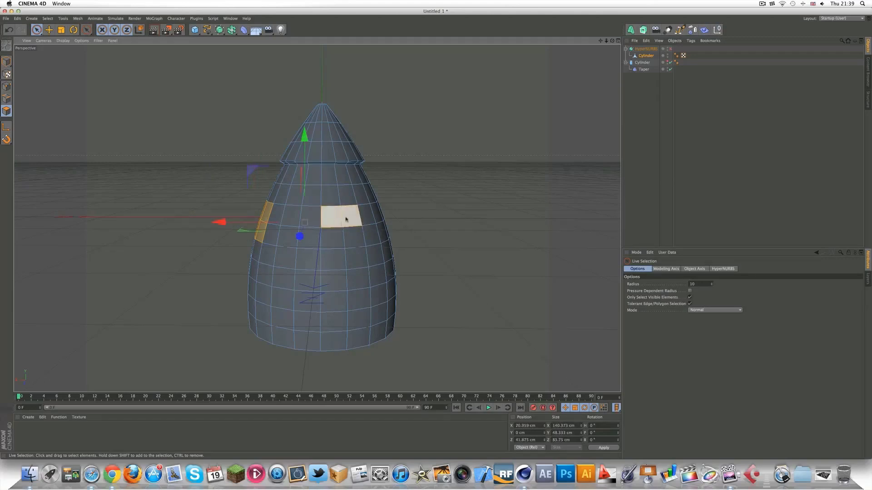
left_click(427, 231)
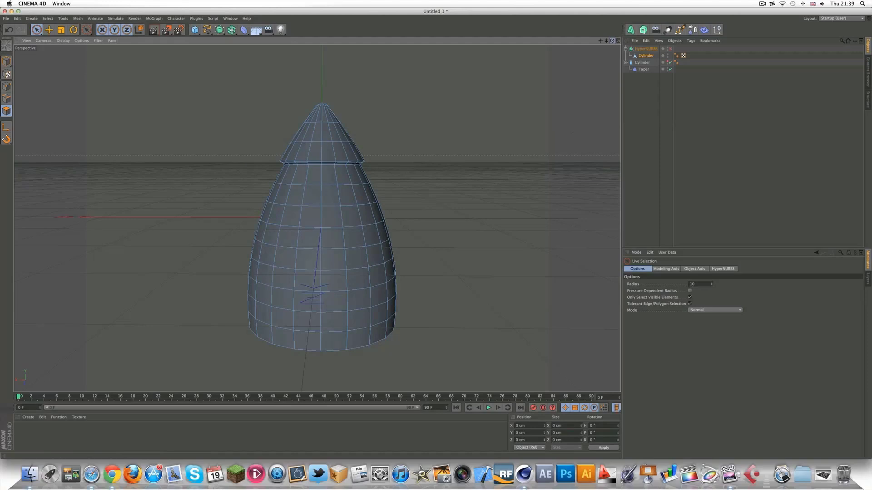
Select a block of four front polygons for the window area
left_click_drag(612, 41, 666, 33)
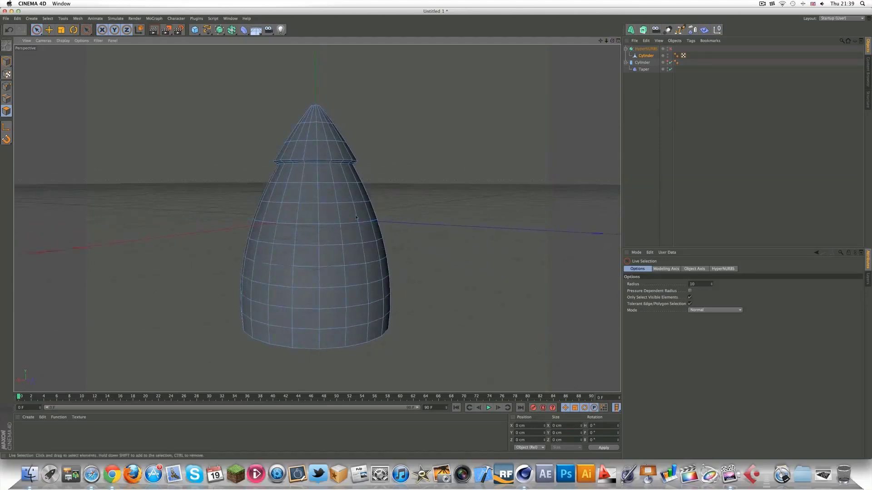
left_click(309, 216)
left_click(322, 219, "shift")
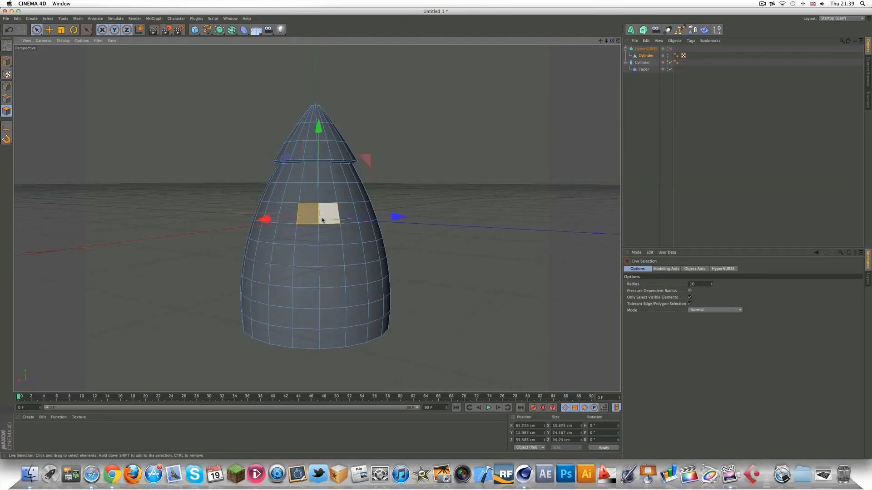
left_click(326, 234, "shift")
left_click(312, 233, "shift")
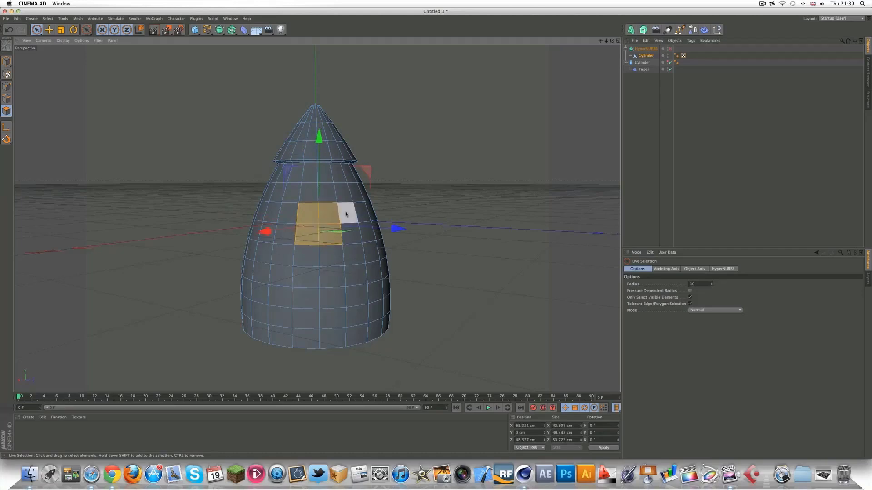
Orbit and zoom until the four-polygon window patch faces the camera up close
left_click_drag(612, 41, 681, 57)
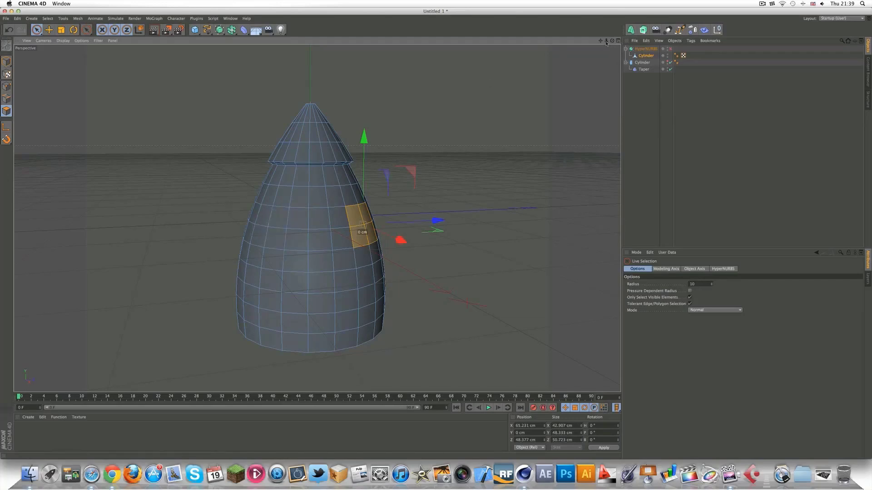
left_click_drag(606, 41, 647, 32)
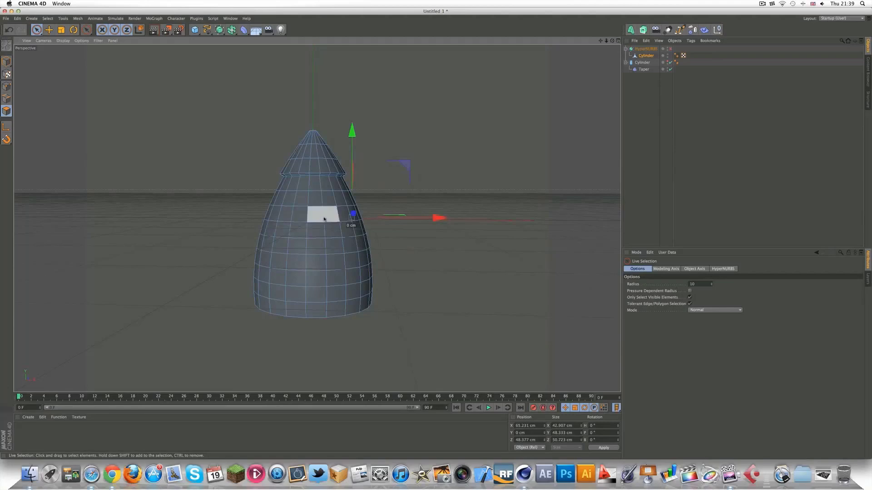
left_click_drag(324, 219, 306, 237, "alt")
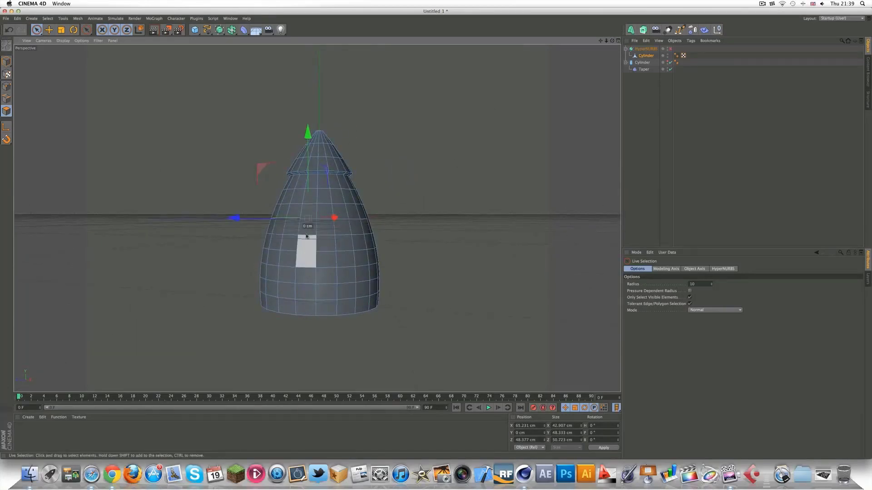
left_click_drag(612, 41, 661, 47)
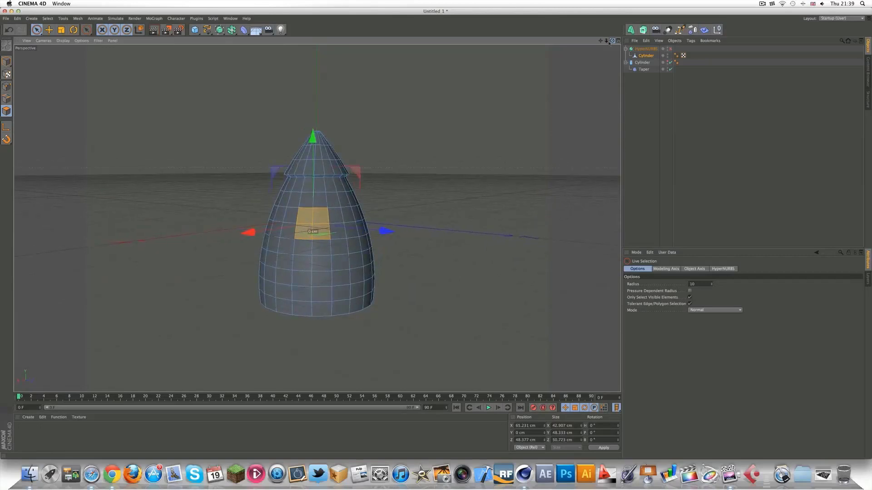
scroll(317, 218, "up", 3)
scroll(317, 218, "up", 1)
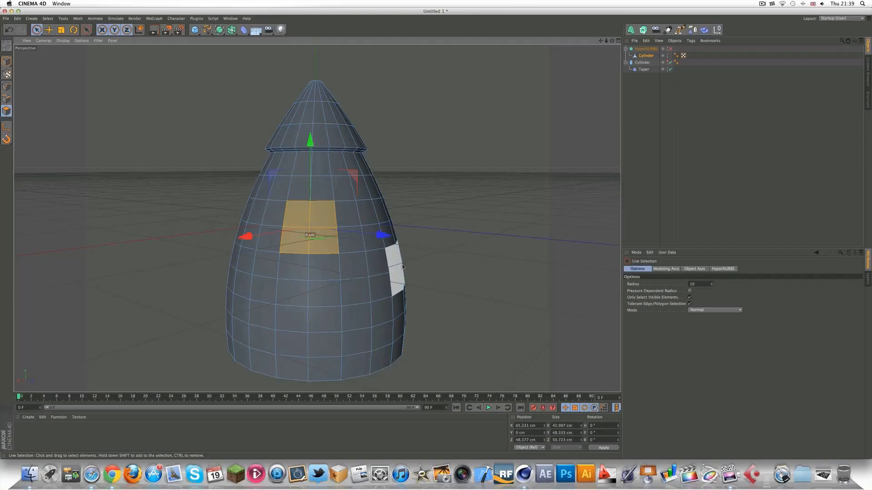
Apply Extrude Inner to the window patch with a 3.1 cm offset
right_click(319, 214)
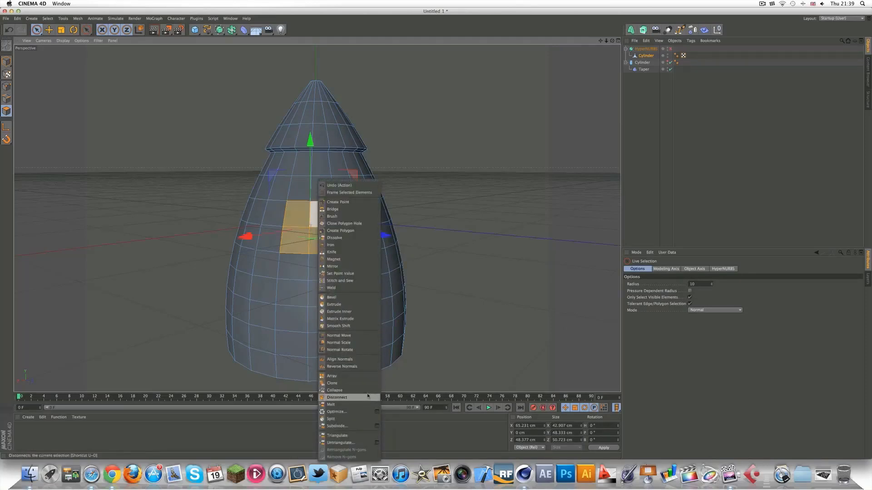
left_click(364, 314)
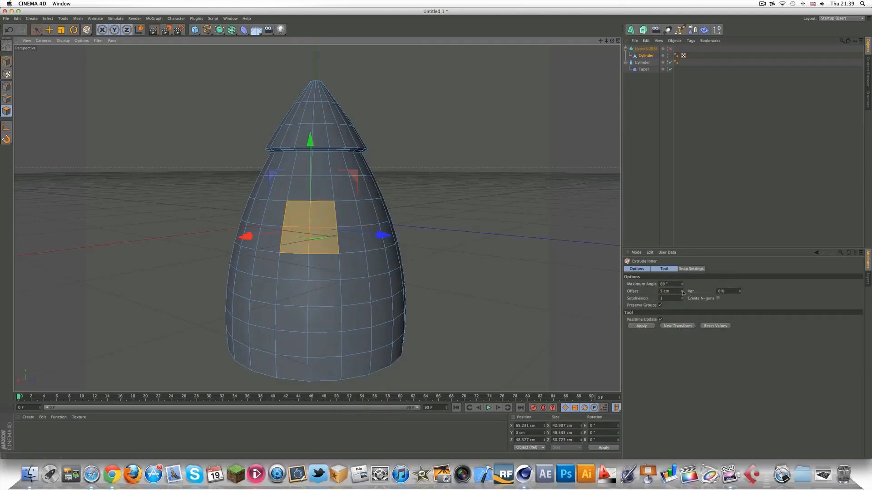
left_click_drag(682, 293, 683, 289)
left_click(643, 326)
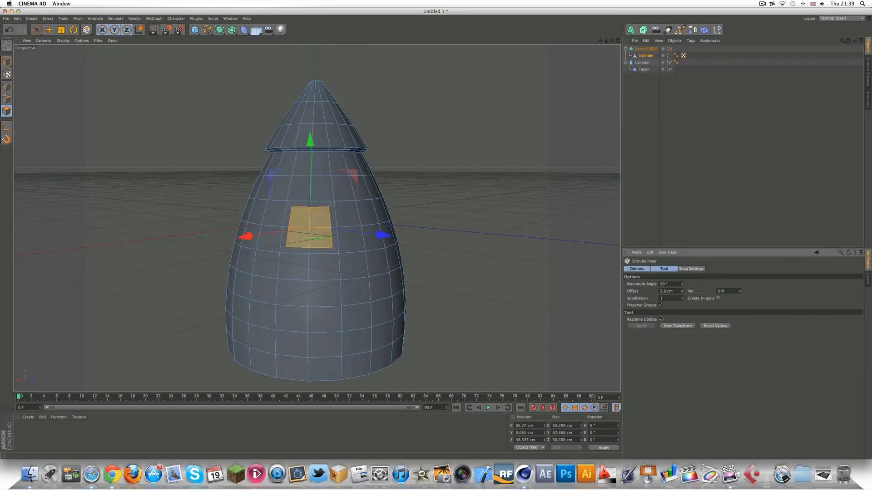
left_click_drag(682, 293, 682, 303)
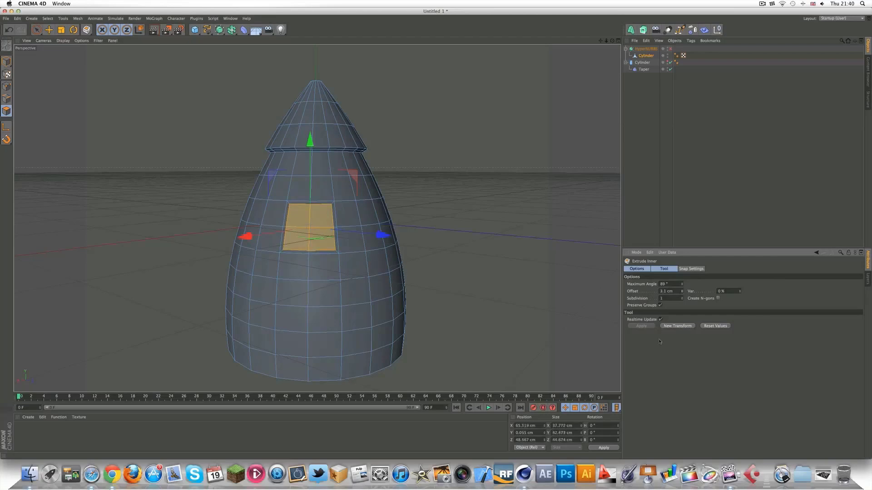
left_click_drag(612, 40, 658, 48)
left_click_drag(606, 41, 653, 44)
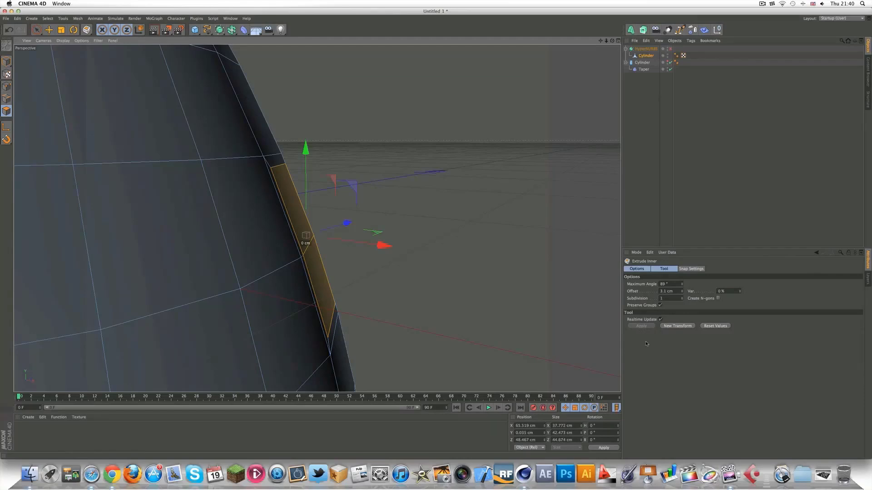
Extrude the inset window face outward by 3 cm
right_click(298, 212)
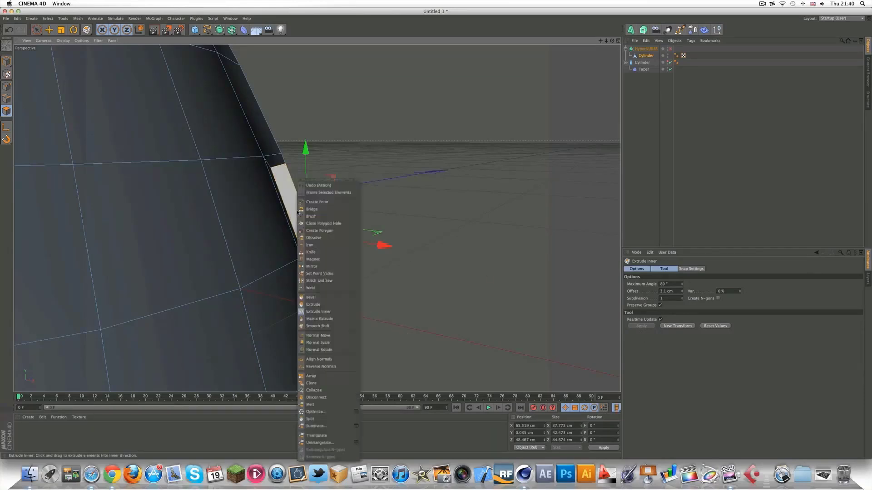
left_click(345, 305)
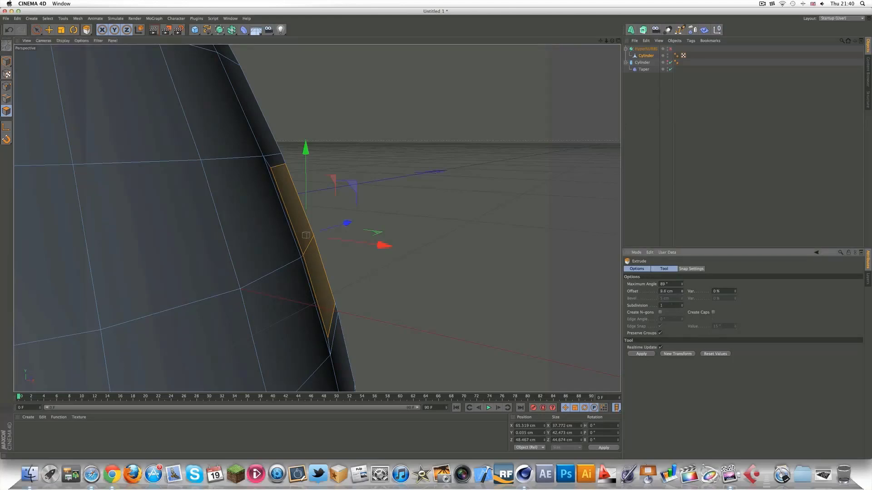
left_click(644, 356)
left_click_drag(681, 292, 681, 322)
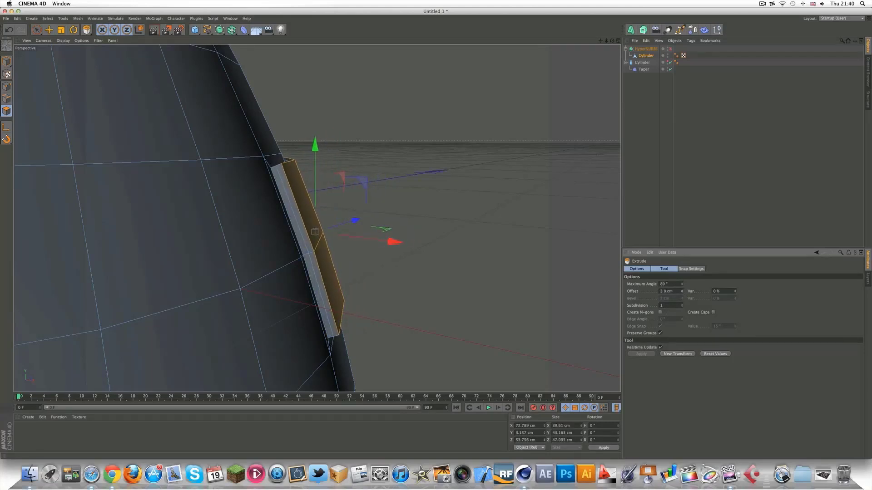
left_click_drag(682, 297, 683, 308)
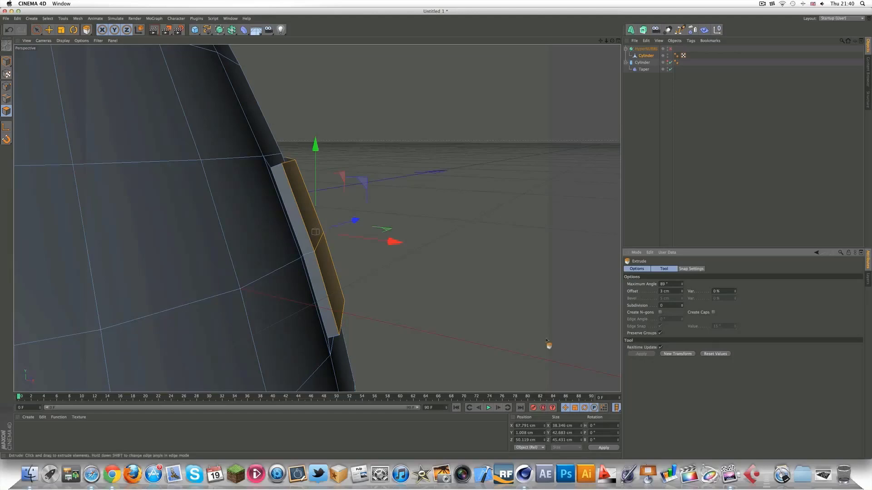
Apply Extrude Inner to the raised window face at 2.7 cm offset with 2 subdivisions
right_click(312, 183)
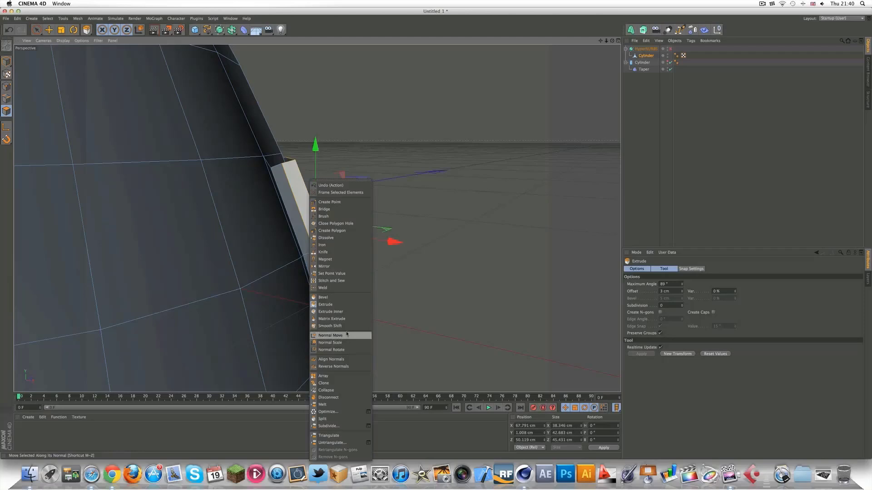
left_click(344, 312)
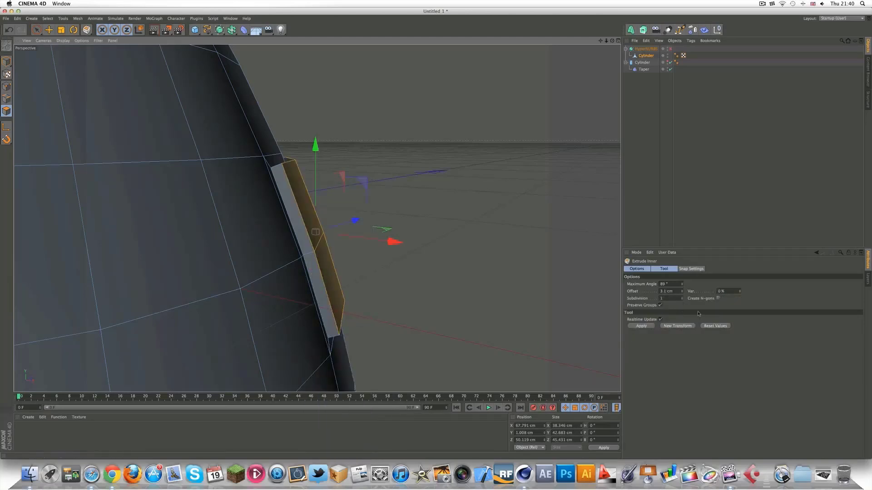
left_click(641, 327)
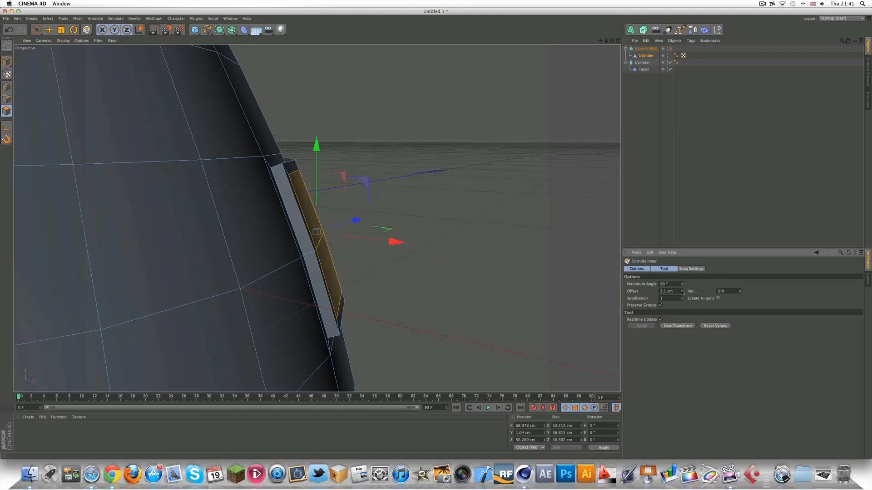
left_click_drag(682, 291, 681, 293)
left_click(682, 299)
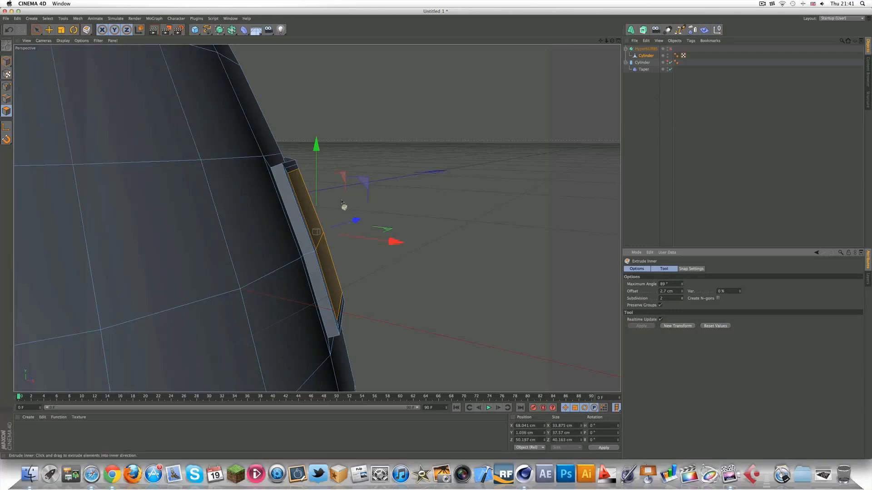
Extrude the inner window face inward by −2 cm with 1 subdivision to recess it
right_click(305, 200)
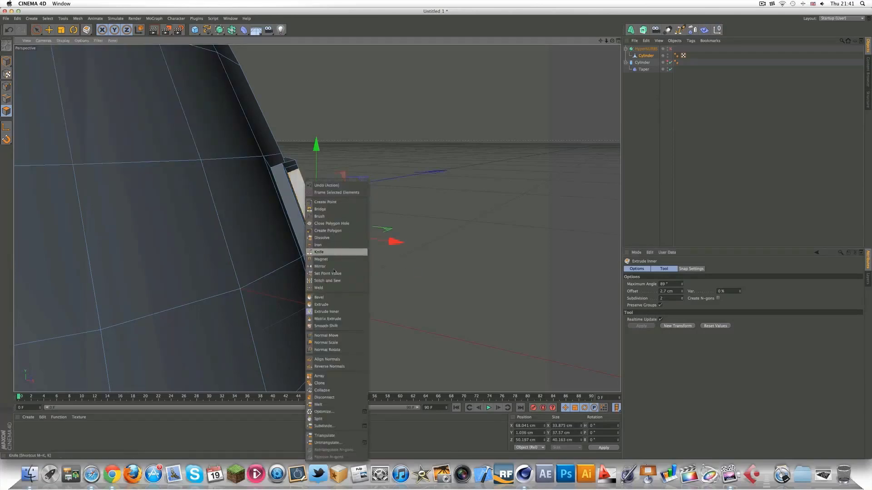
left_click(333, 305)
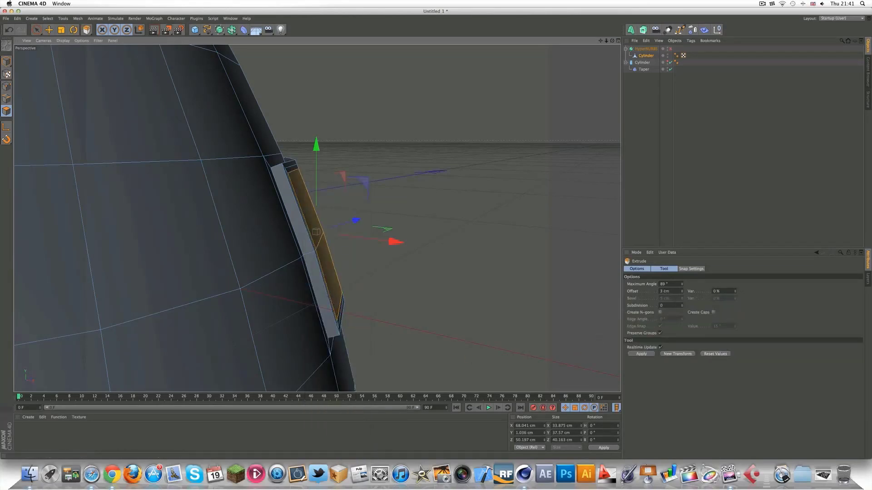
left_click(641, 354)
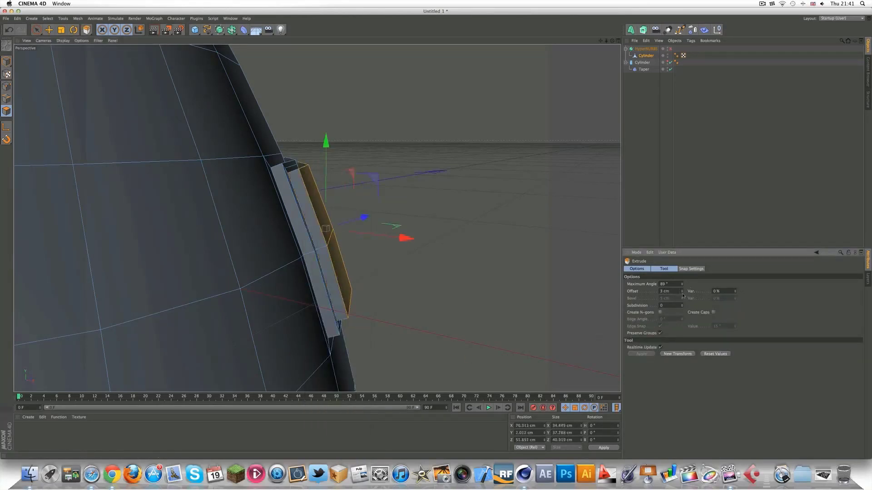
left_click_drag(682, 291, 682, 296)
left_click_drag(612, 40, 567, 47)
left_click_drag(310, 234, 312, 232)
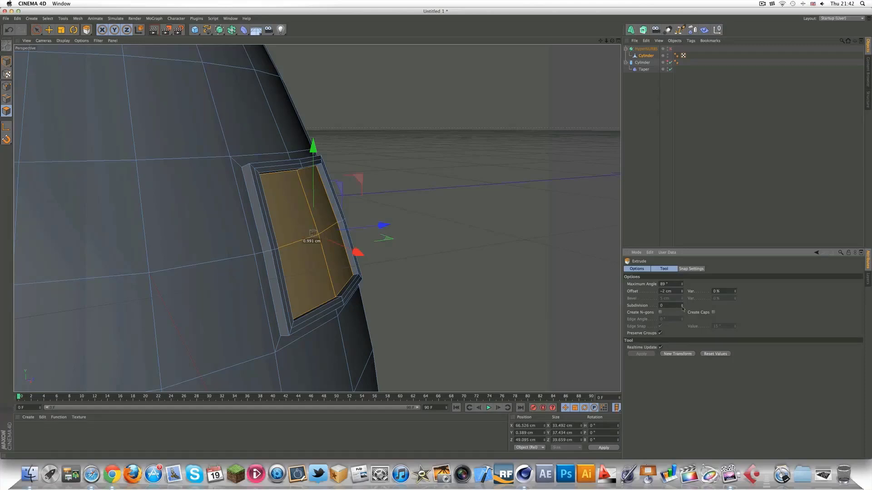
left_click(681, 304)
left_click(682, 305)
Inset the recessed window face by 1.8 cm with 1 subdivision to form an inner lip
right_click(285, 182)
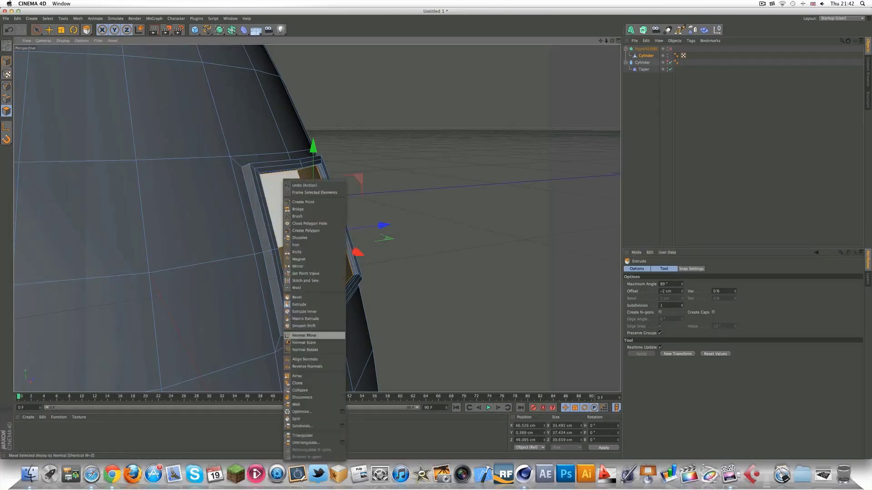
left_click(305, 312)
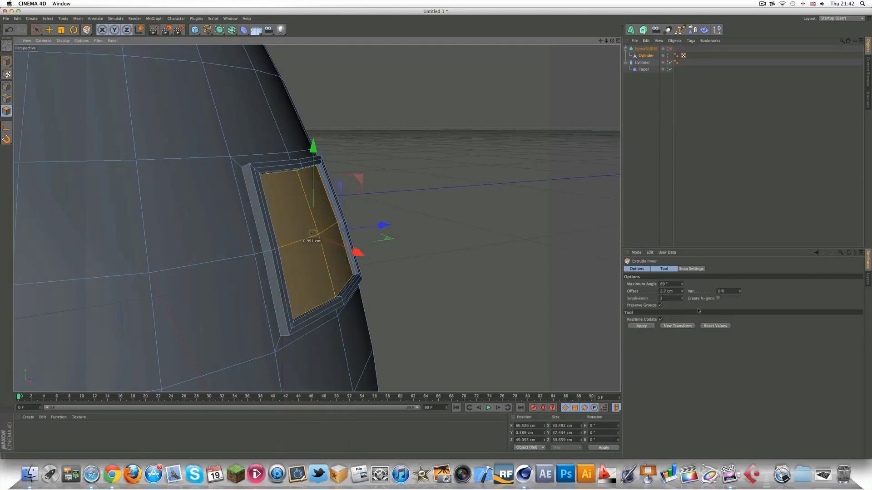
left_click(654, 326)
left_click_drag(682, 292, 682, 311)
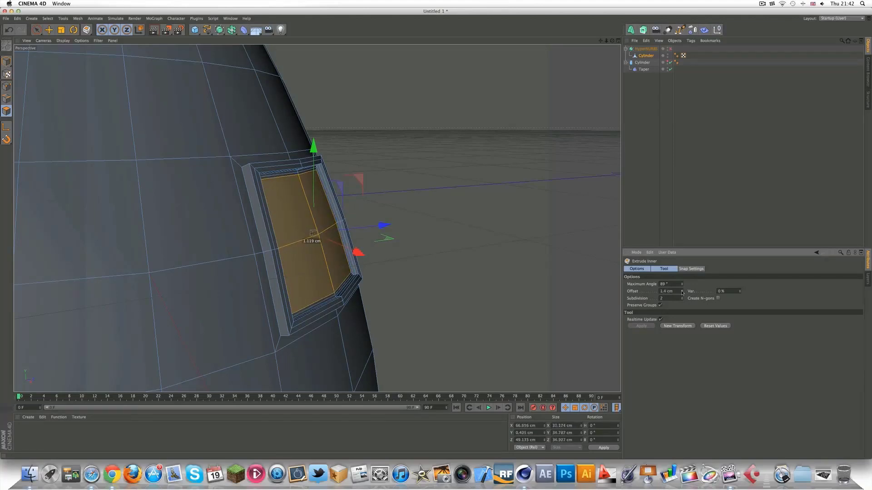
left_click_drag(682, 294, 682, 287)
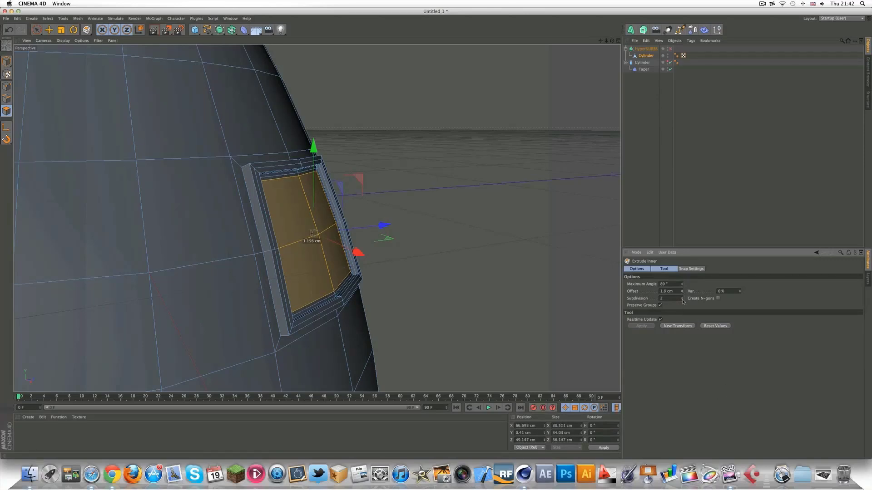
left_click(682, 299)
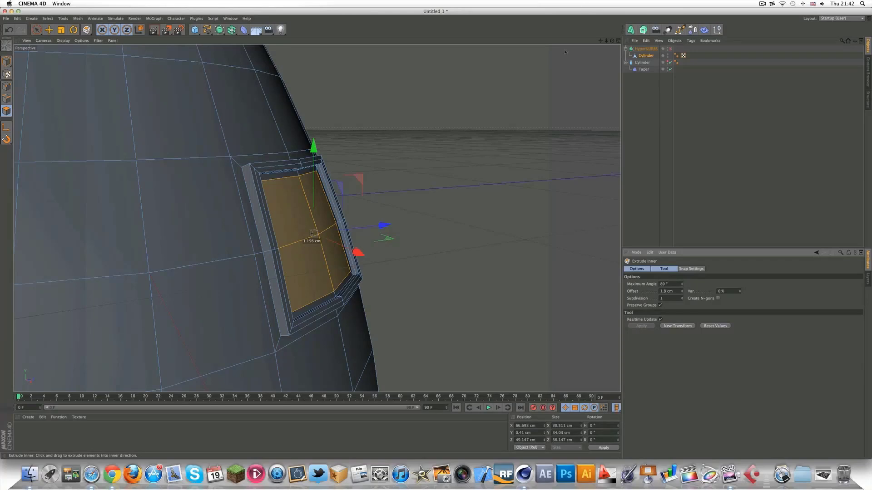
Maximise the Front view from the four-view layout and activate the Freehand spline tool
scroll(522, 143, "down", 5)
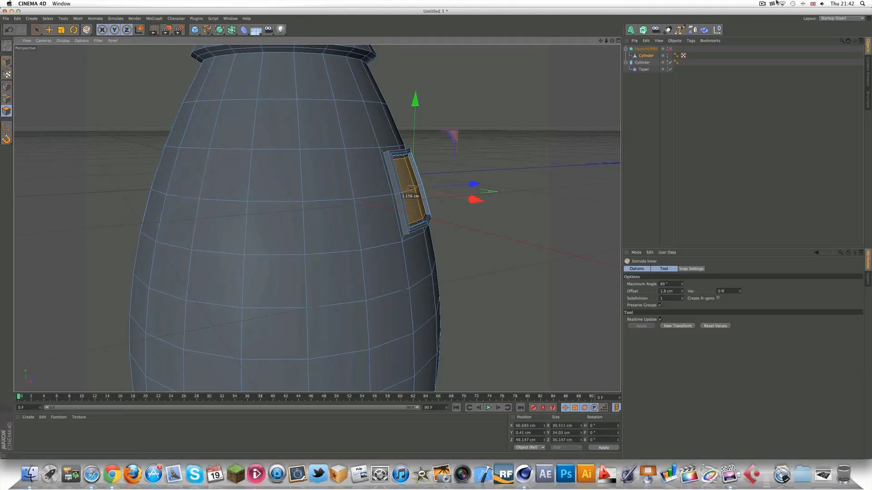
left_click(762, 3)
left_click(771, 25)
left_click(618, 41)
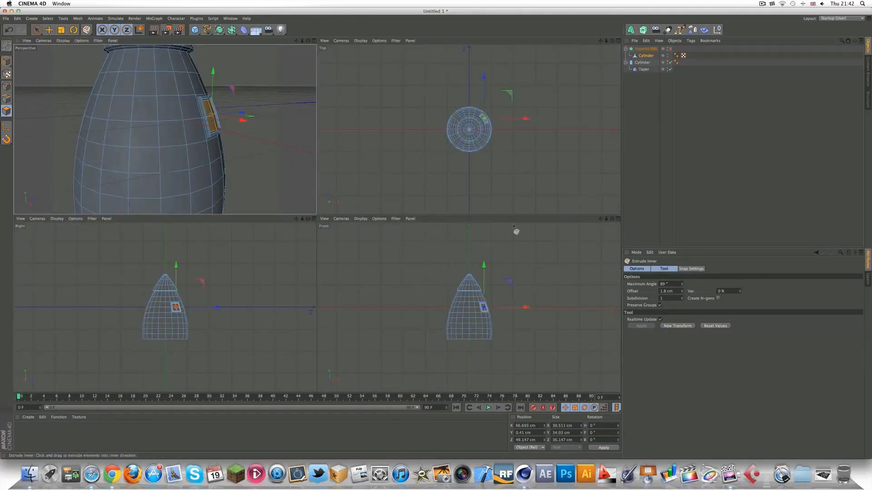
left_click(618, 218)
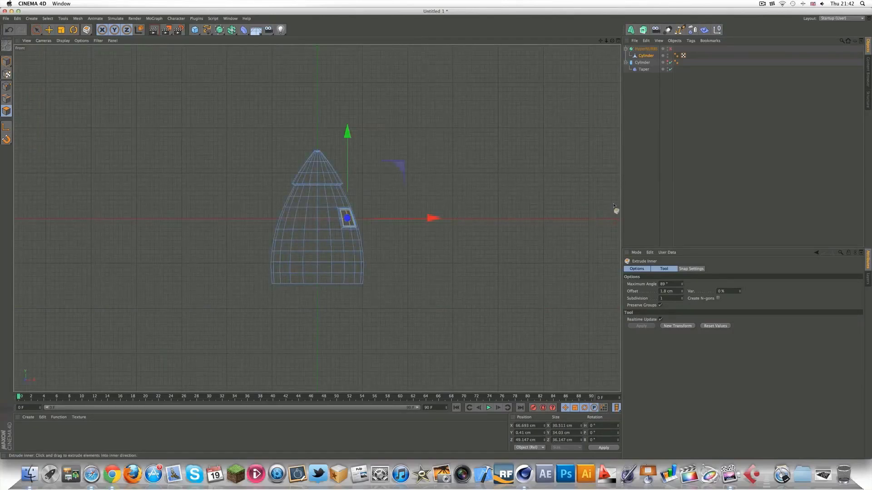
left_click_drag(206, 30, 220, 36)
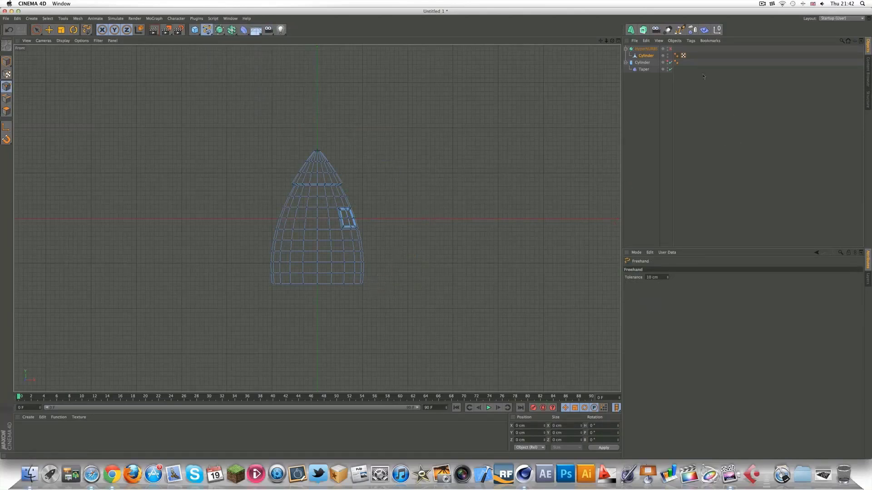
Sketch a freehand fin curve sweeping out from the rocket body's right side in the Front view
left_click(671, 49)
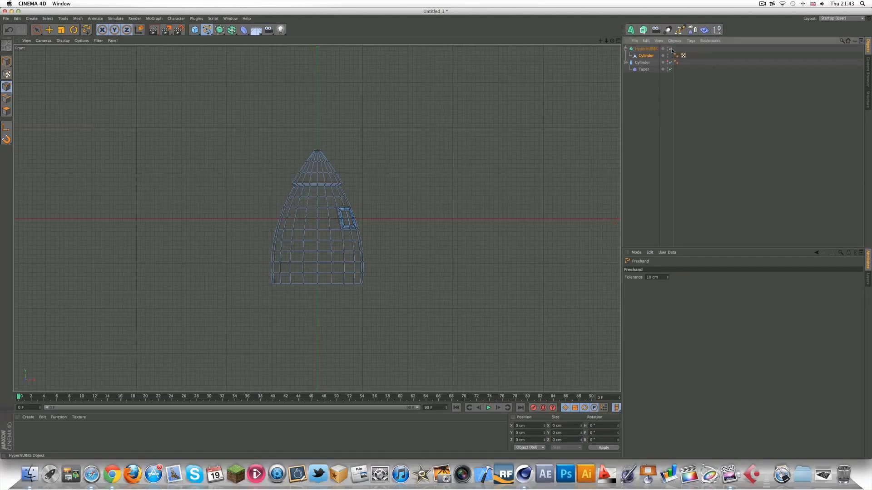
left_click(671, 49)
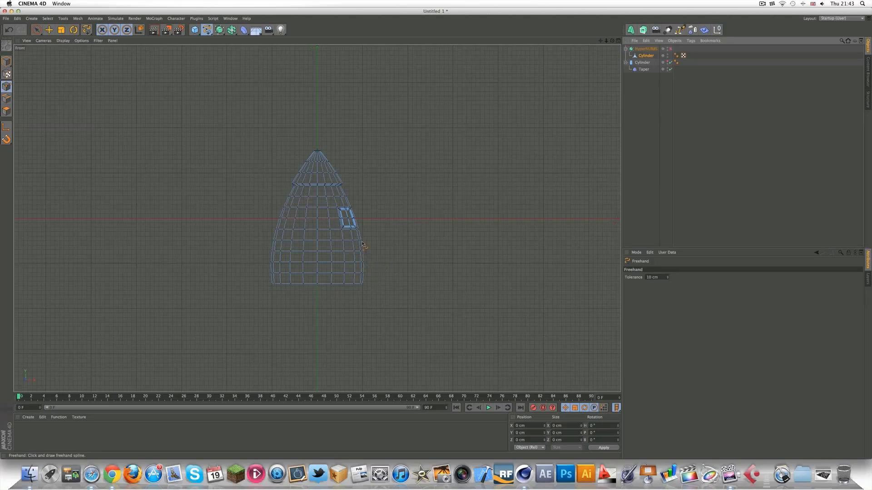
left_click(645, 48)
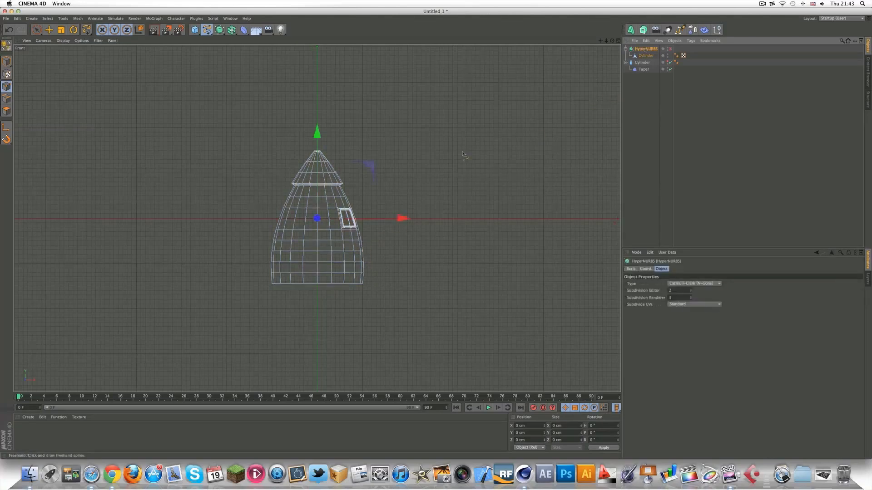
left_click(359, 232)
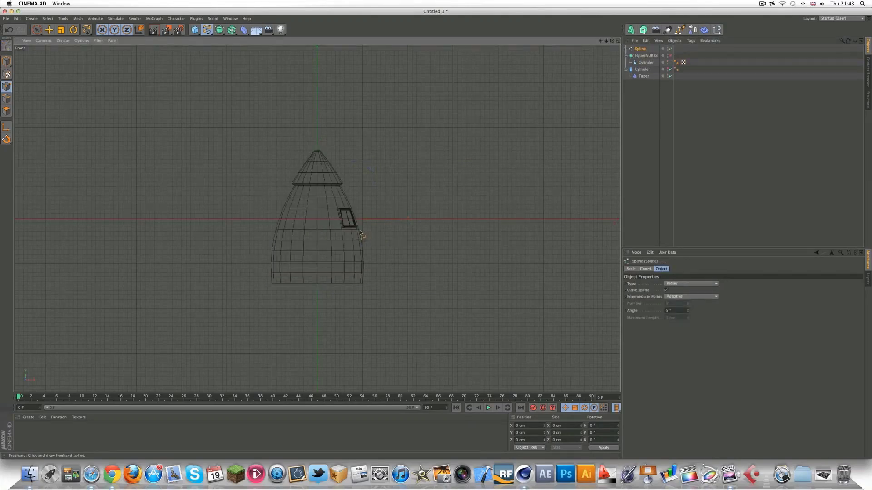
left_click(370, 235)
mouse_move(362, 230)
left_mouse_down()
mouse_move(392, 236)
mouse_move(417, 256)
mouse_move(438, 283)
mouse_move(448, 327)
mouse_move(412, 289)
mouse_move(379, 284)
mouse_move(354, 250)
mouse_move(361, 230)
left_mouse_up()
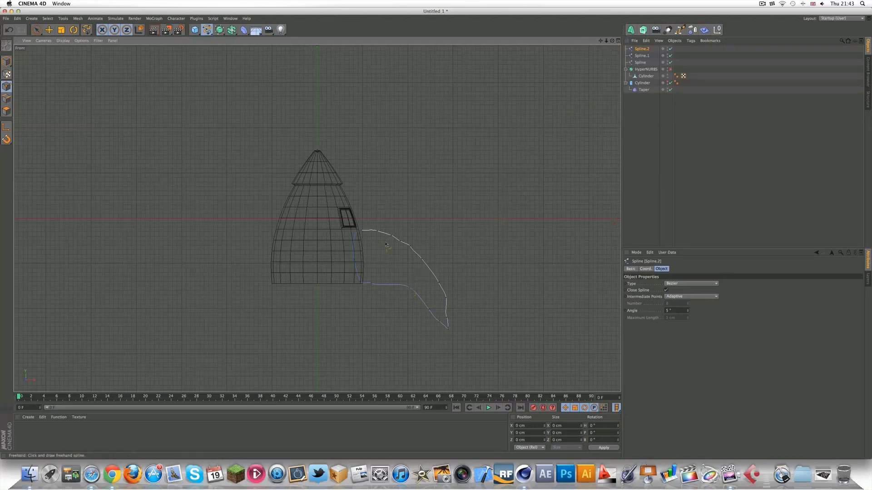
Move the fin curve's points to refine its outline
key("e")
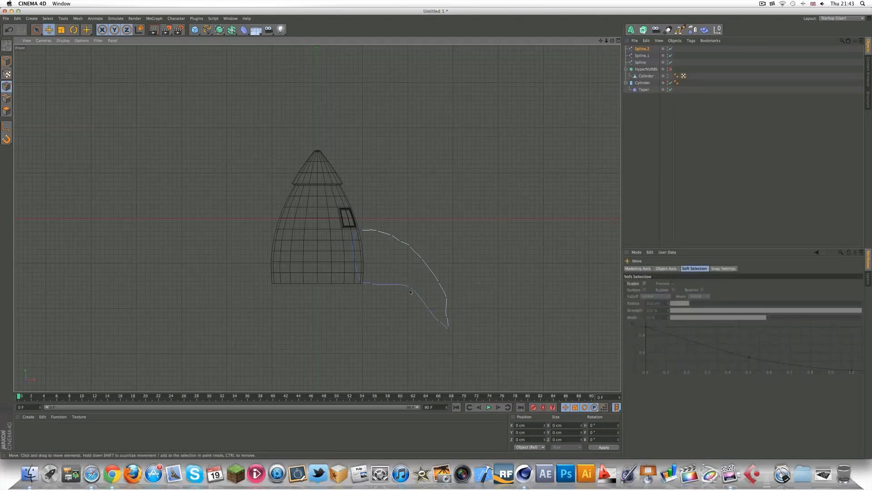
left_click_drag(410, 289, 422, 256)
left_click(427, 309)
left_click(435, 319)
Maximise the Perspective view and orbit to see the rocket with its whole fin curve
left_click(762, 3)
left_click(772, 25)
left_click(618, 41)
left_click(314, 41)
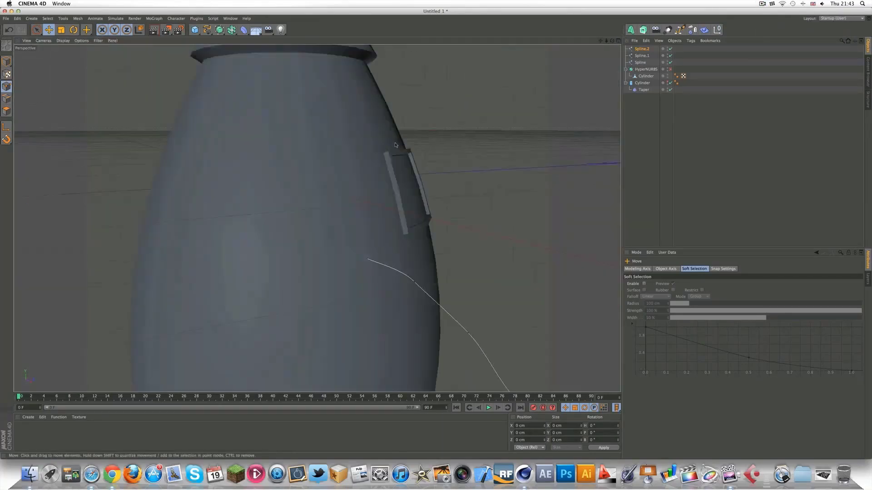
scroll(500, 132, "down", 4)
left_click_drag(500, 132, 568, 127, "alt")
left_click_drag(612, 41, 586, 56)
Add an Extrude NURBS and place the fin spline Spline.2 inside it
left_click(643, 30)
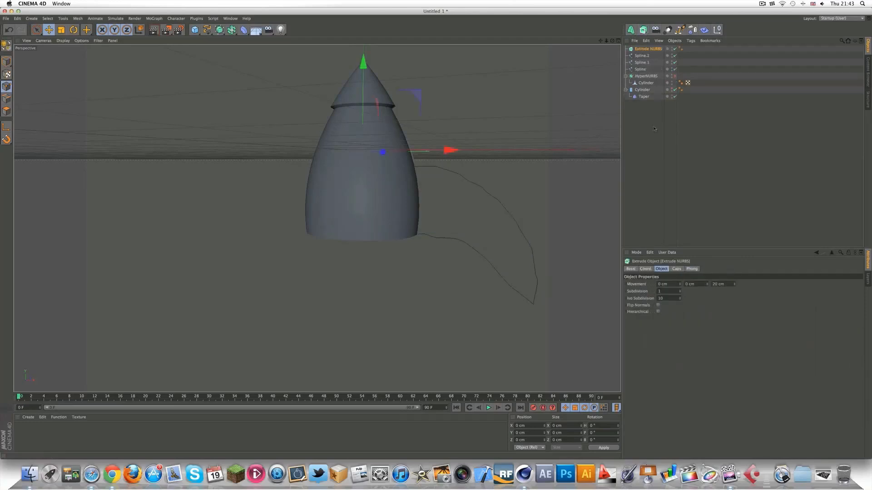
left_click(641, 56)
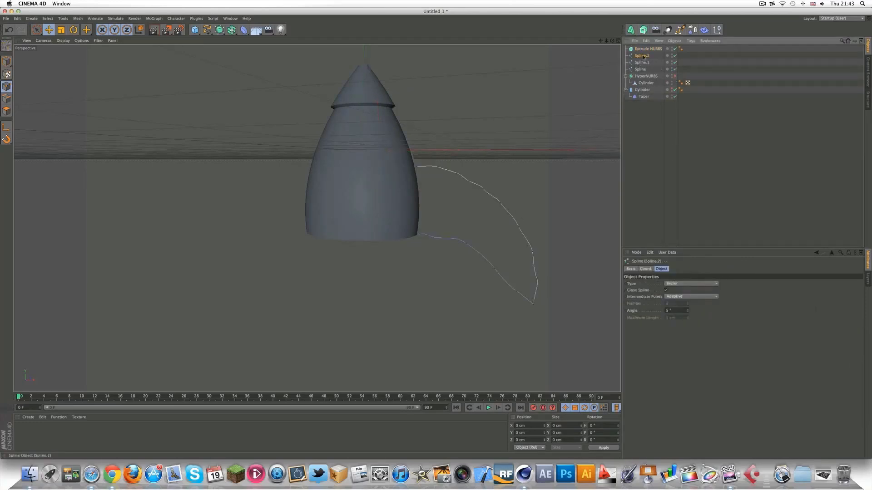
mouse_move(643, 56)
left_mouse_down()
mouse_move(647, 63)
mouse_move(645, 51)
left_mouse_up()
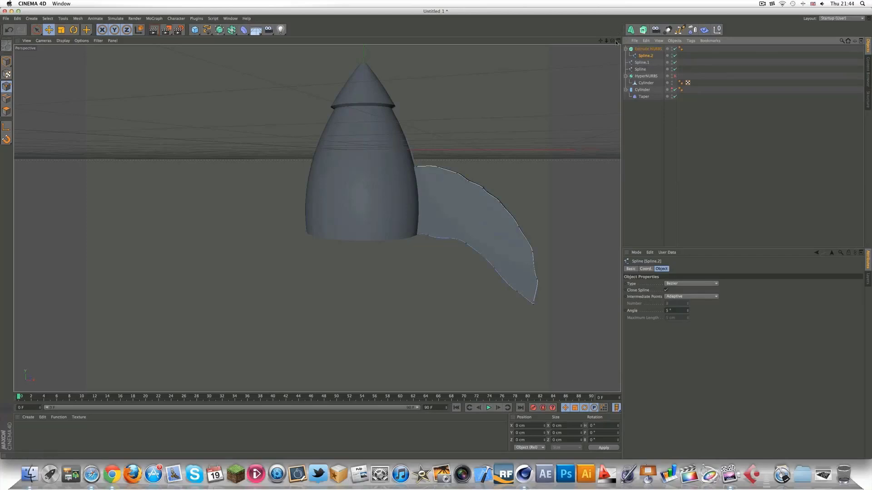
Delete the stray splines Spline.1 and Spline
left_click(641, 63)
key("Delete")
left_click(641, 63)
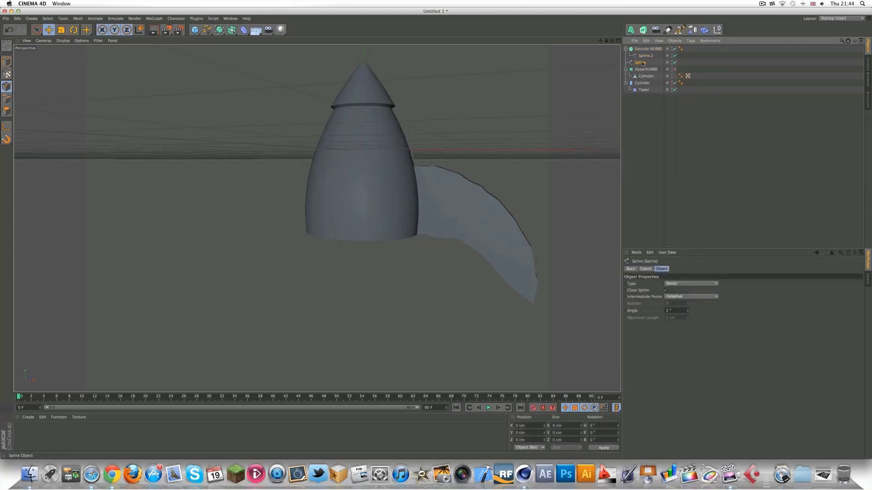
key("Delete")
Scale the extruded fin down to about 78 percent and add an Array object
left_click(640, 49)
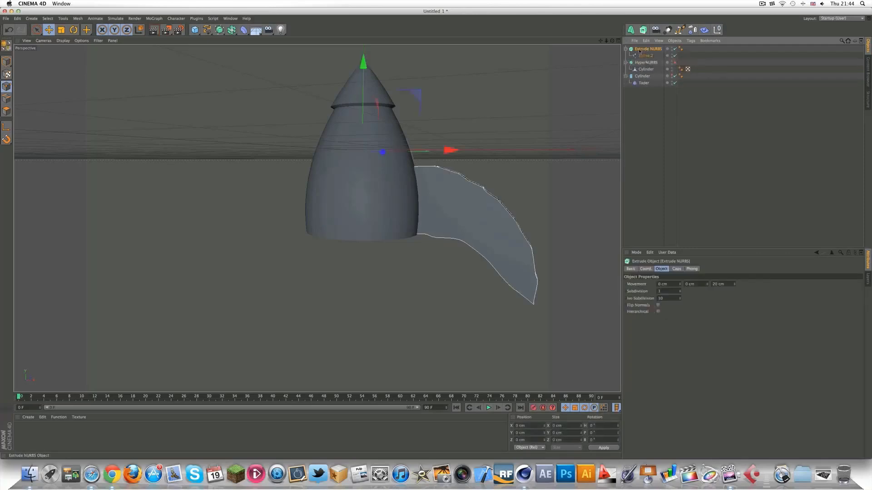
left_click(66, 34)
left_click_drag(435, 109, 423, 122)
left_click(48, 29)
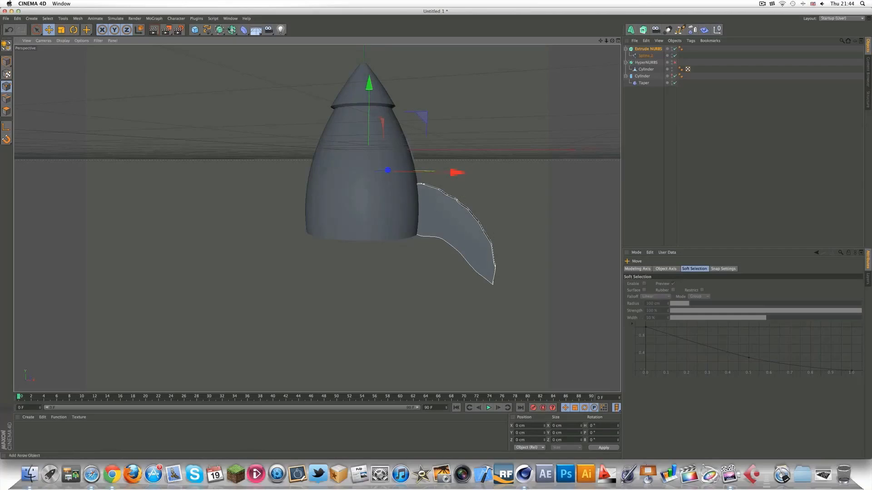
left_click_drag(231, 30, 244, 38)
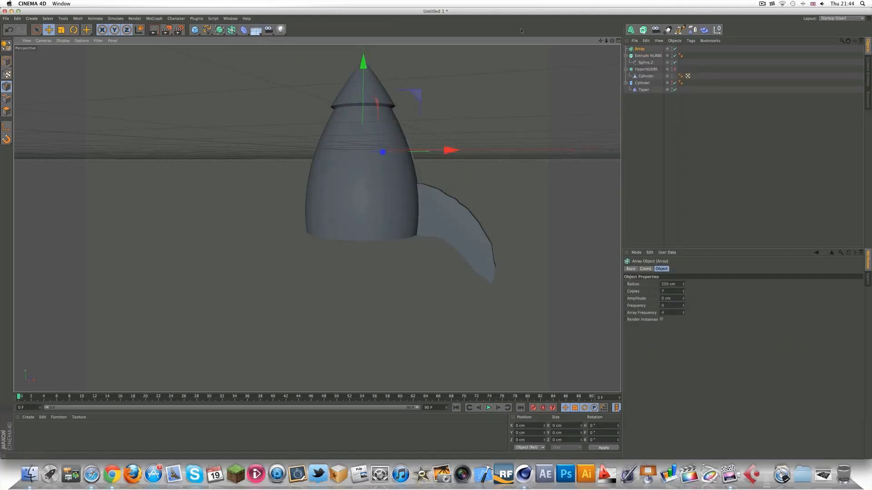
Place the extruded fin inside the Array object
left_click_drag(233, 31, 513, 7)
left_click_drag(648, 55, 611, 104)
left_click_drag(606, 41, 587, 111)
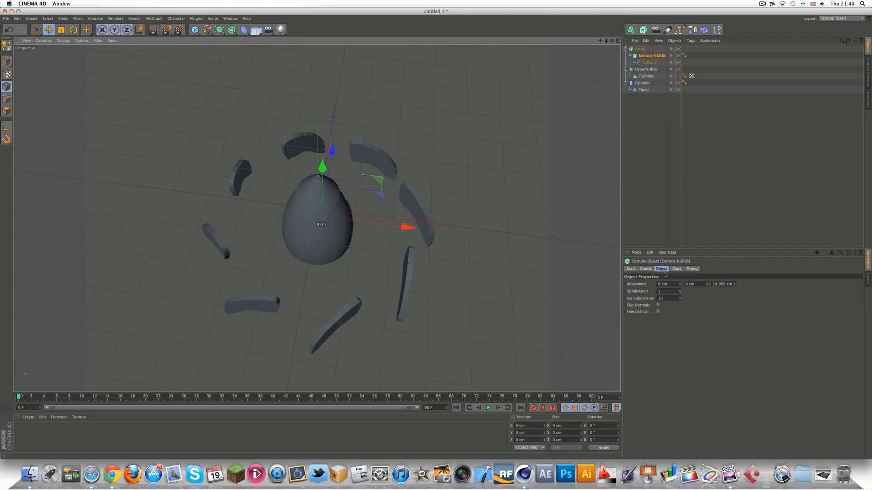
Set the Array to 2 copies with 0 cm radius and frame the three fins in view
left_click(639, 48)
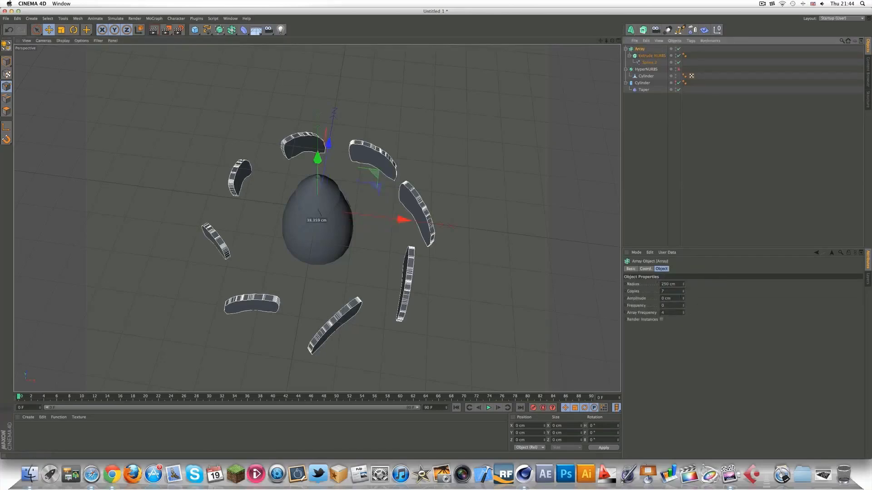
left_click(683, 293)
left_click(683, 293)
left_click(683, 293)
left_click(683, 293)
left_click(683, 293)
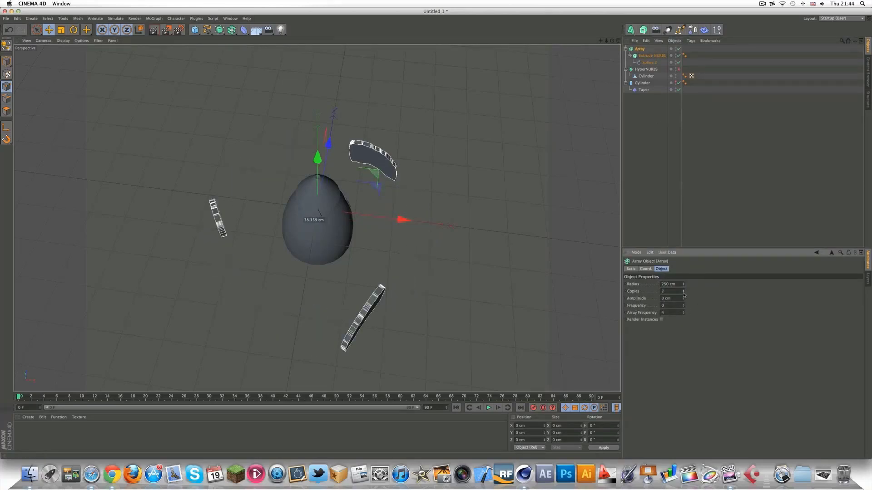
mouse_move(683, 284)
left_mouse_down()
mouse_move(683, 304)
mouse_move(683, 265)
mouse_move(683, 285)
left_mouse_up()
left_click(684, 285)
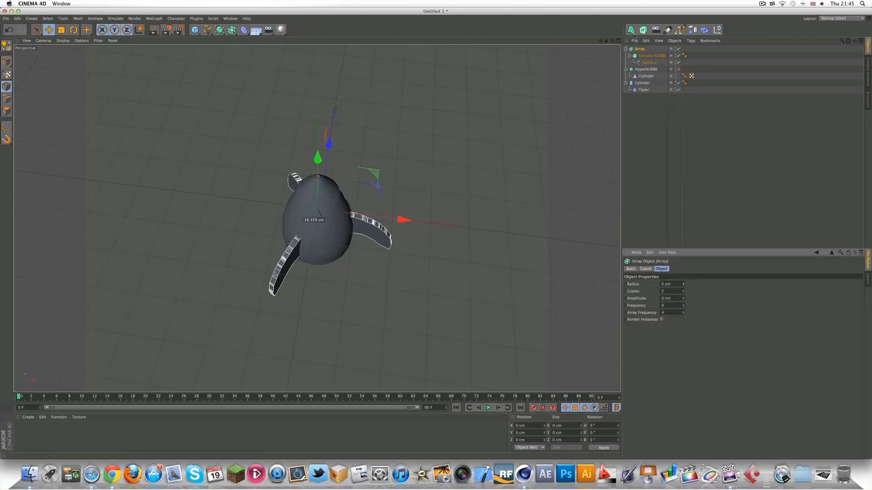
mouse_move(612, 41)
left_mouse_down()
mouse_move(317, 218)
mouse_move(608, 41)
left_mouse_up()
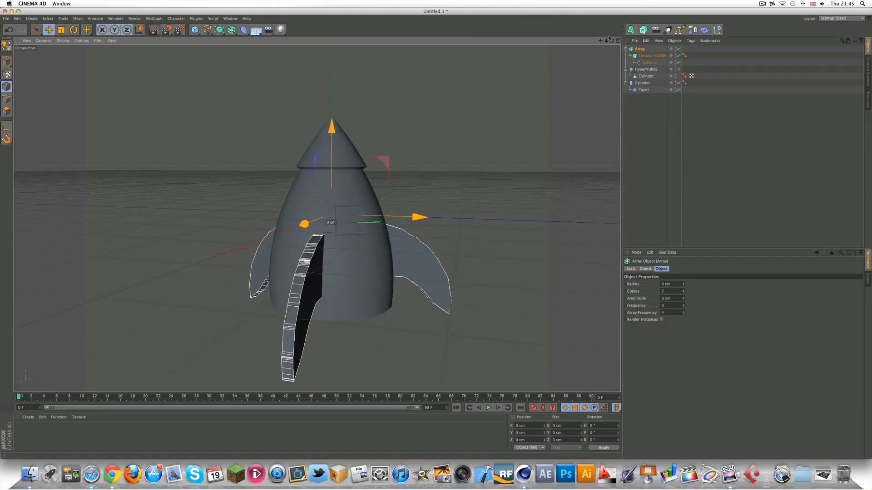
mouse_move(609, 41)
left_mouse_down()
mouse_move(616, 50)
mouse_move(611, 41)
left_mouse_up()
left_click(762, 4)
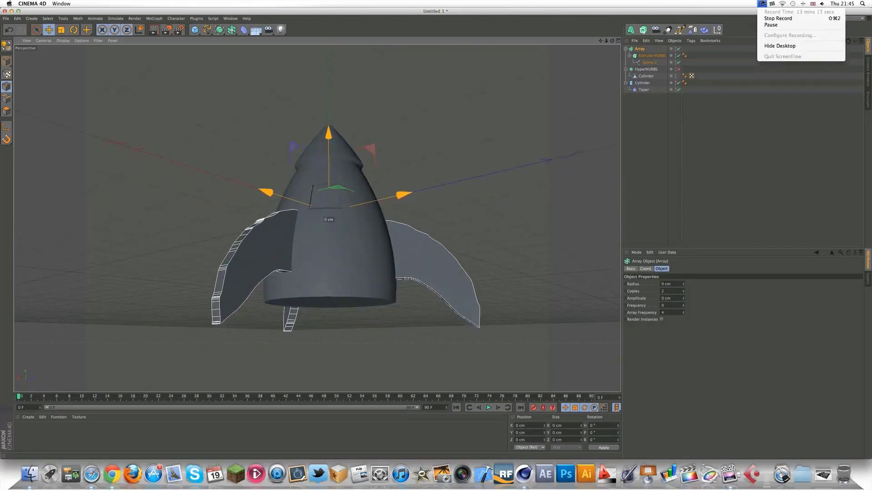
left_click(762, 3)
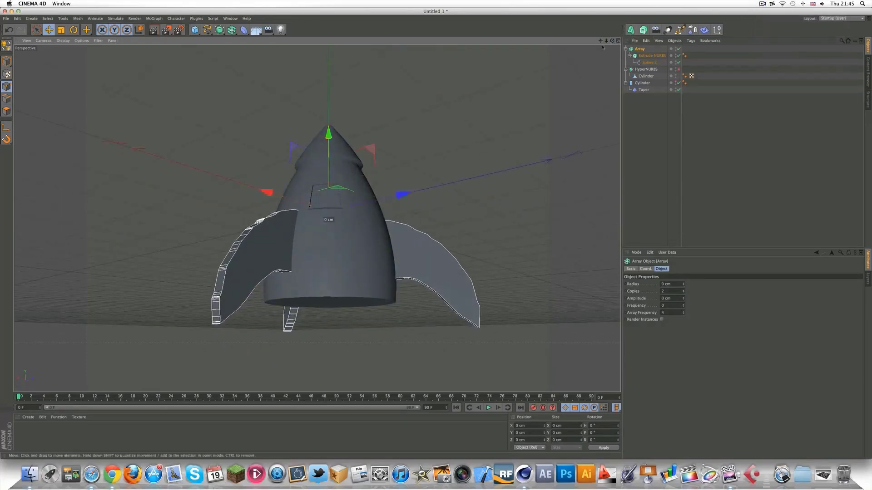
left_click_drag(600, 41, 599, 32)
left_click_drag(317, 218, 315, 215)
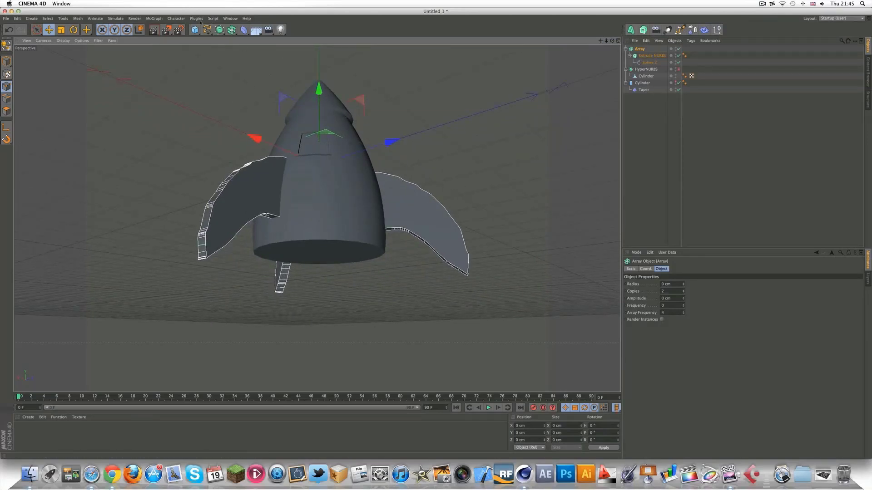
Add a new Cylinder primitive and drag it down to the rocket body's base
left_click_drag(195, 29, 327, 36)
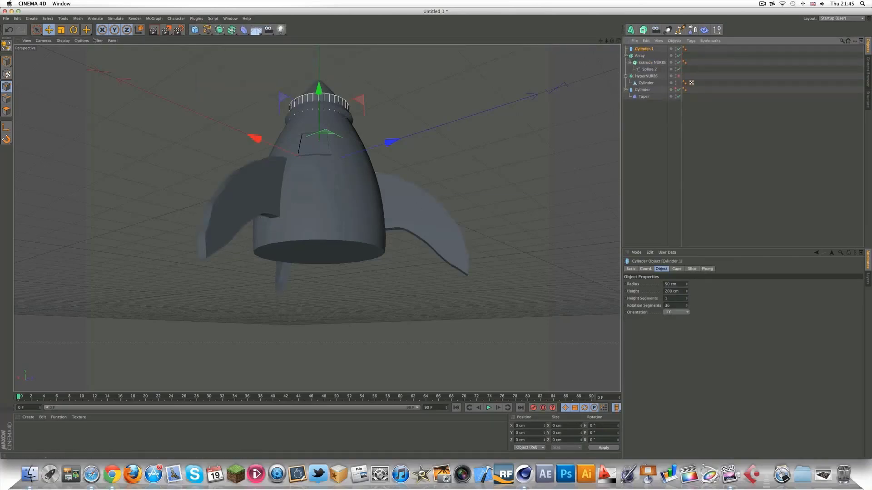
left_click_drag(319, 89, 318, 171)
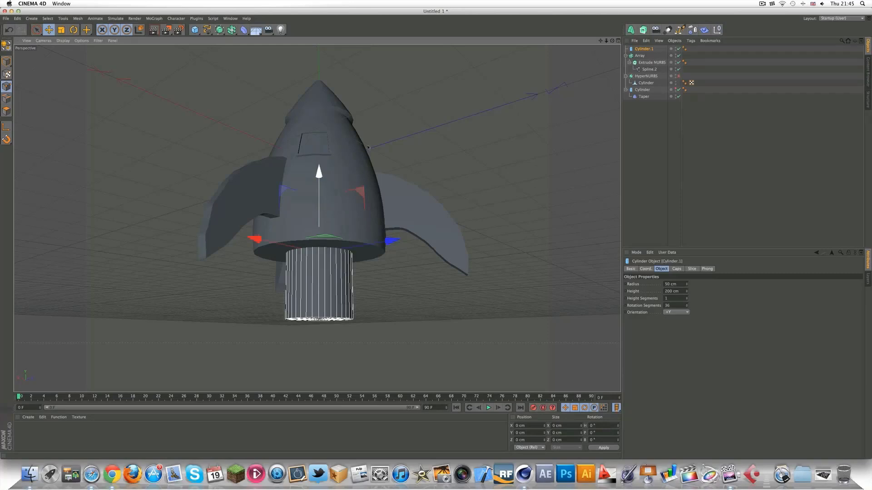
left_click(679, 76)
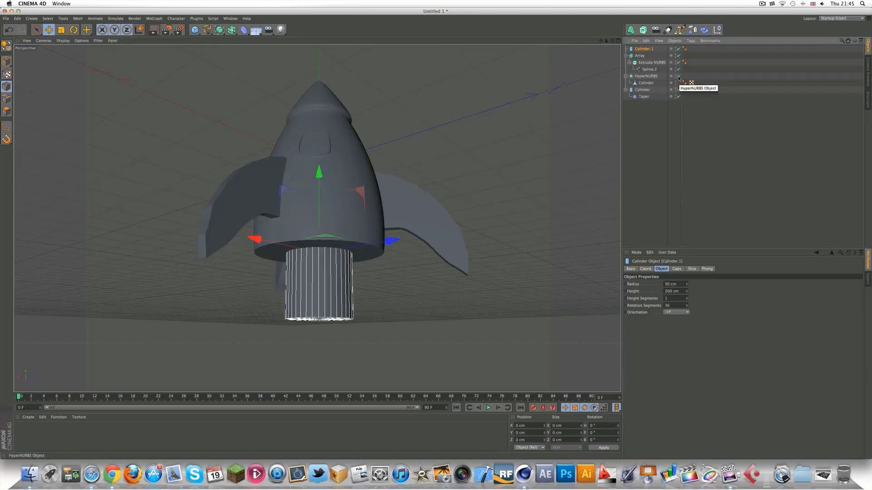
left_click(678, 76)
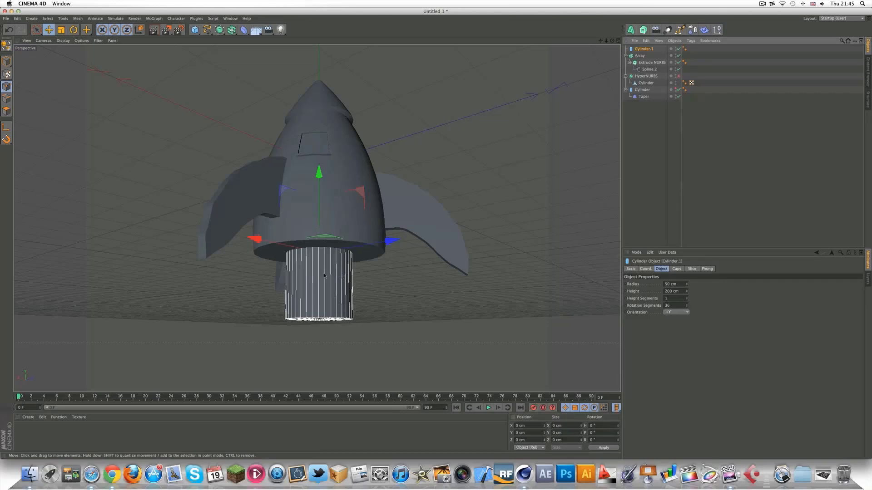
left_click(642, 89)
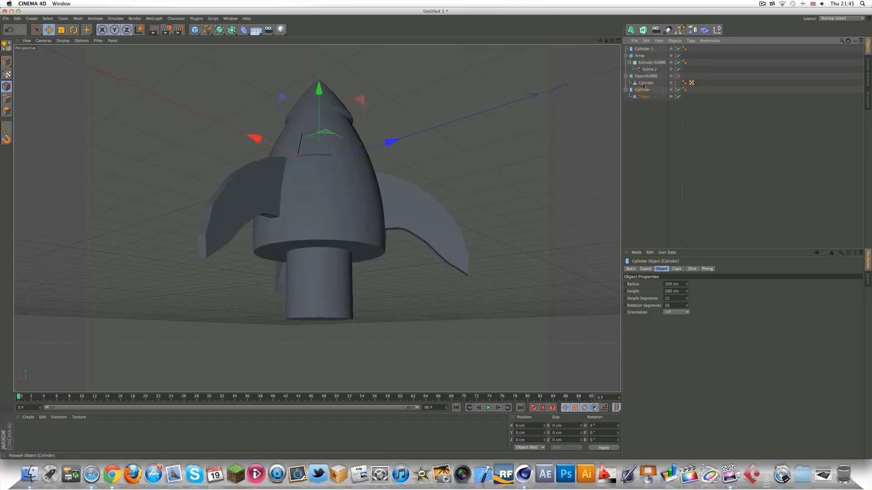
left_click(646, 82)
left_click(643, 49)
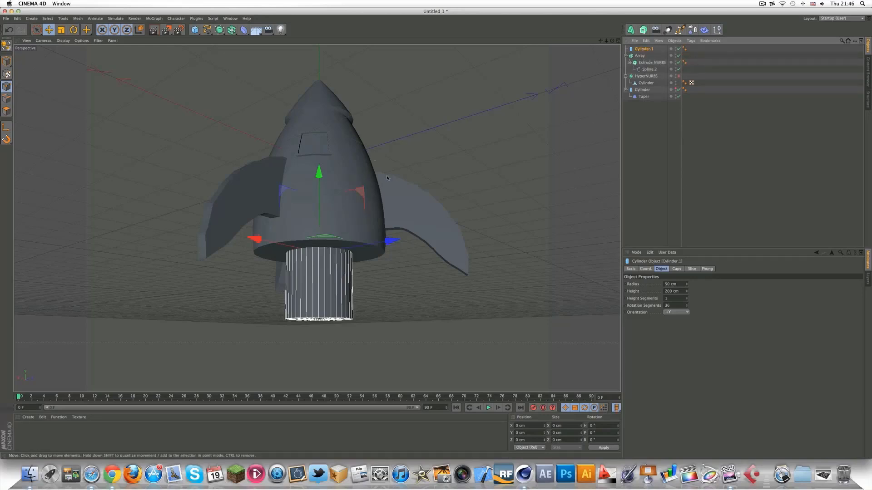
Resize the exhaust cylinder to 30 cm radius and 51 cm height, tucked under the base
left_click_drag(320, 178, 326, 161)
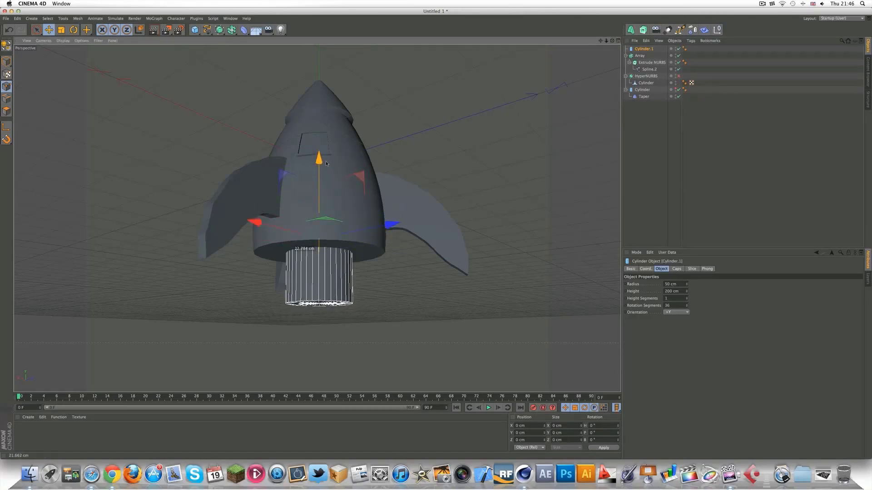
left_click_drag(326, 164, 326, 163)
mouse_move(686, 285)
left_mouse_down()
mouse_move(686, 300)
mouse_move(686, 283)
left_mouse_up()
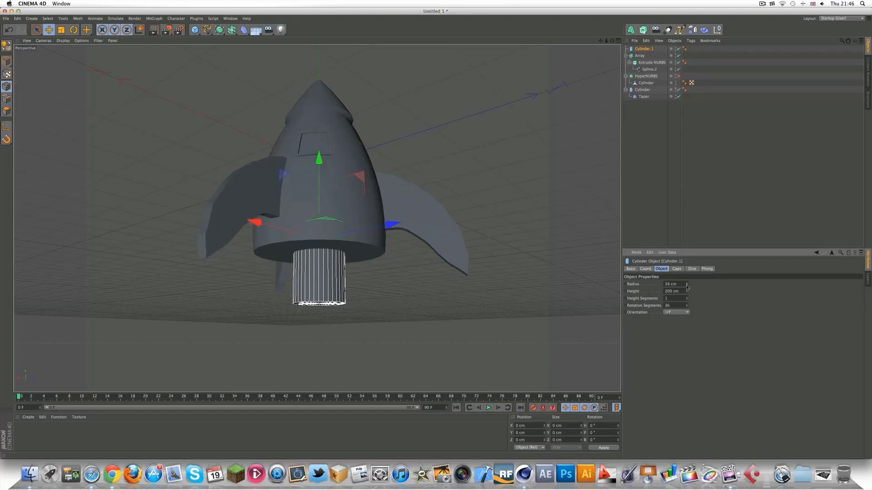
left_click_drag(687, 292, 687, 320)
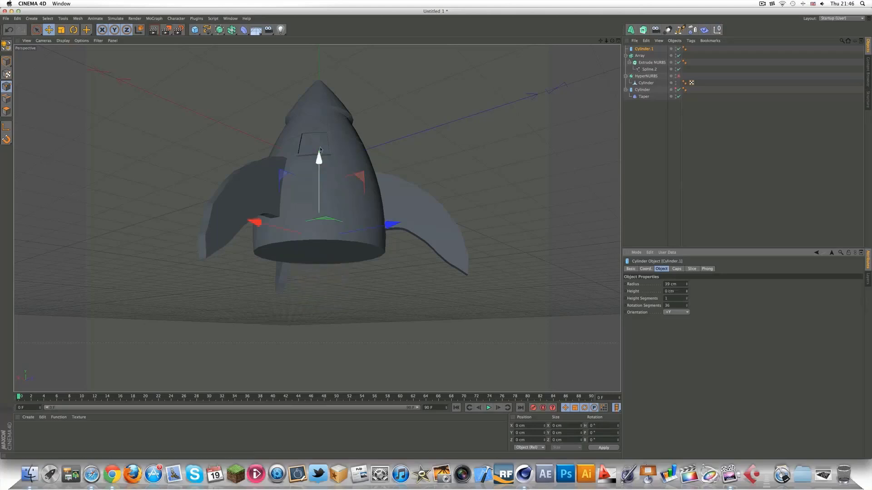
left_click_drag(320, 150, 320, 190)
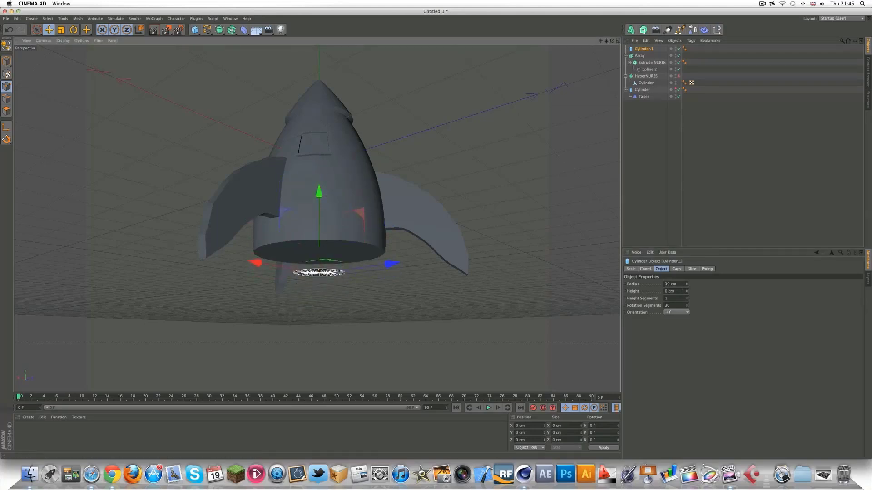
left_click_drag(687, 291, 686, 280)
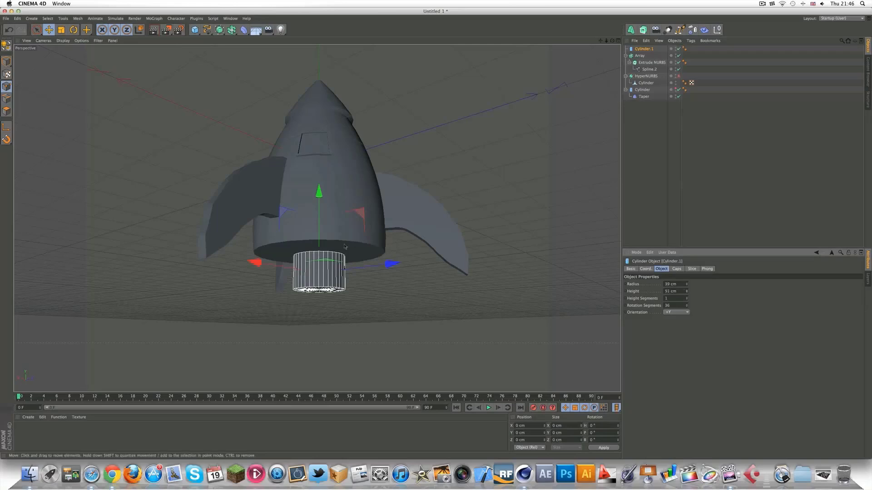
left_click_drag(320, 199, 321, 189)
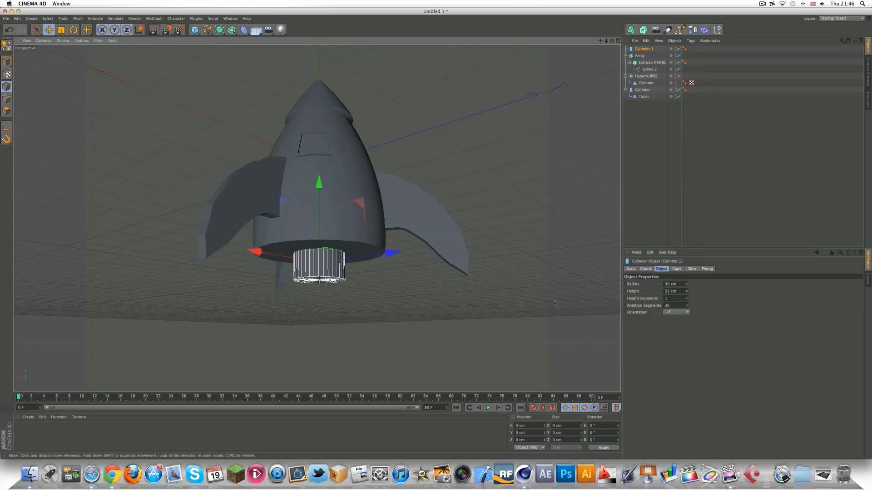
Remove the exhaust cylinder's caps, give it 10 rotation and height segments, and make it editable
left_click(676, 269)
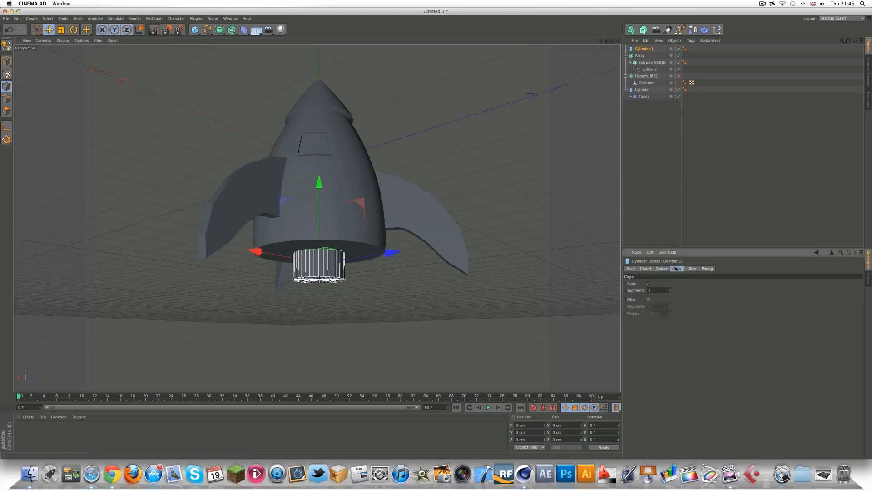
left_click(648, 284)
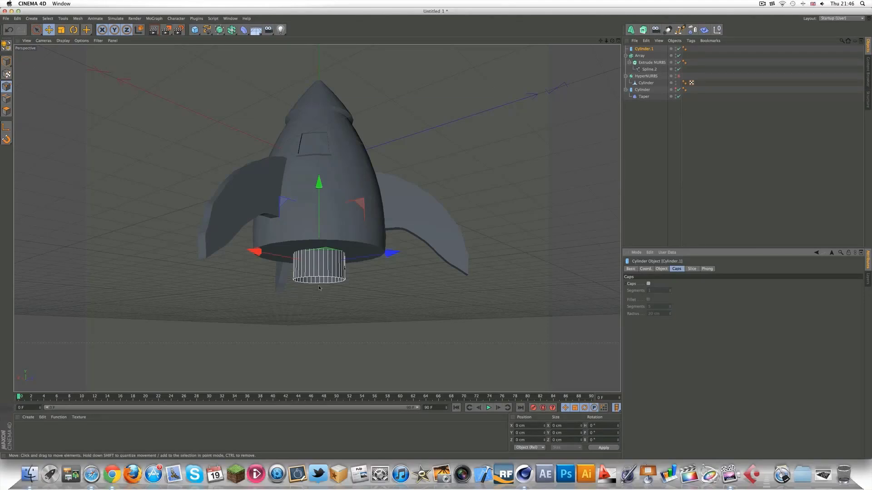
left_click(662, 270)
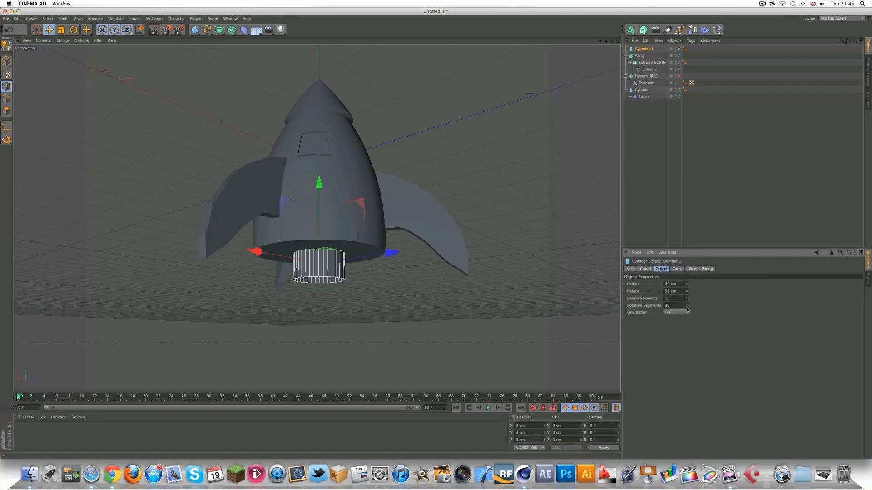
left_click_drag(673, 306, 621, 300)
type("10")
key("Return")
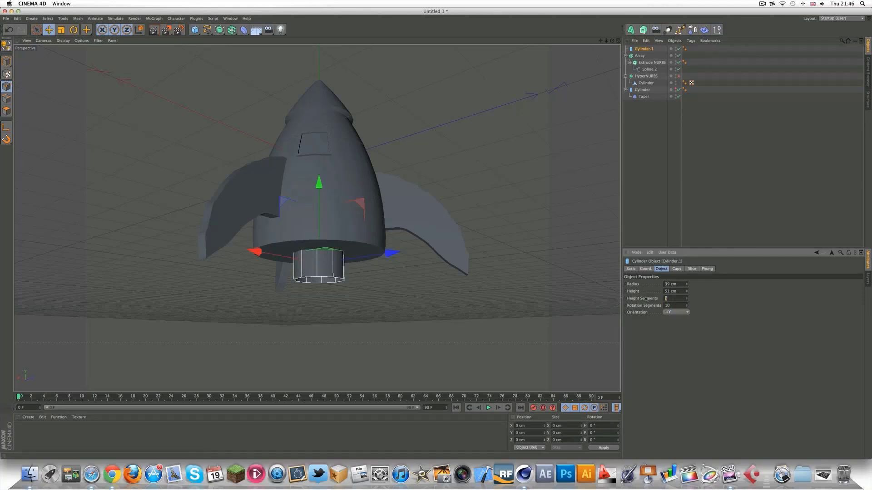
type("10")
key("Return")
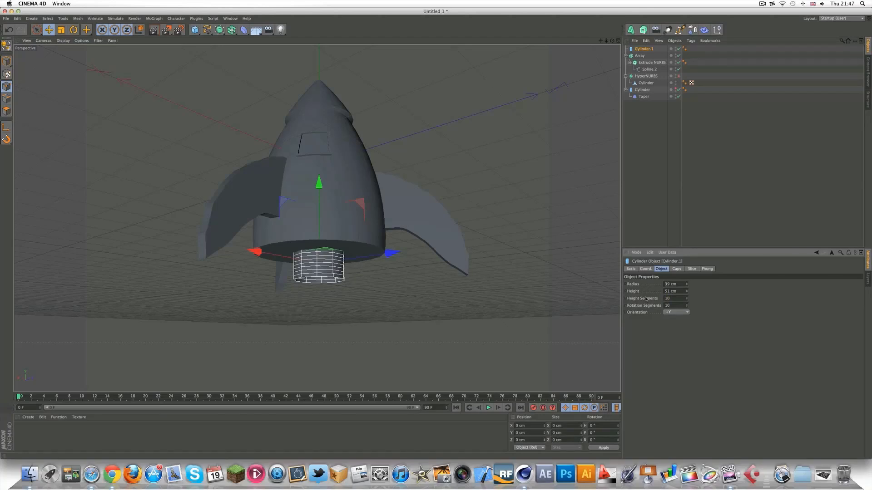
key("c")
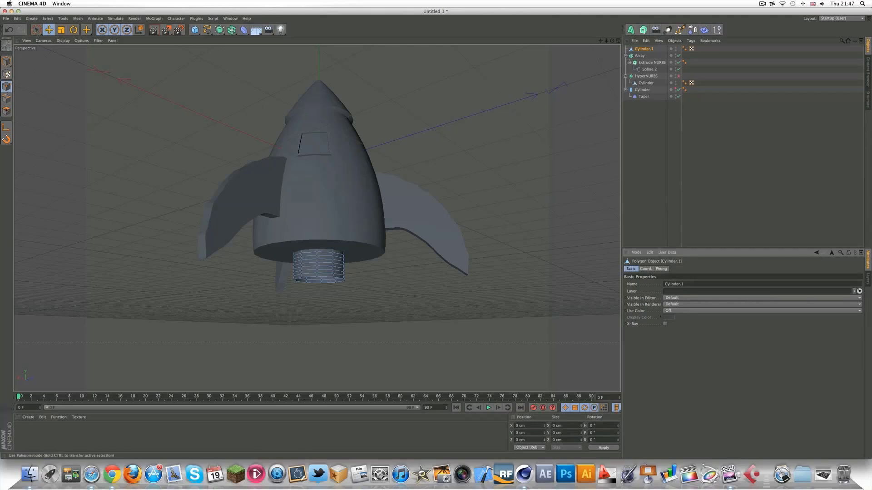
Switch to Polygon mode with the Rectangle Selection tool
left_click(6, 111)
left_click(36, 30)
left_click(73, 48)
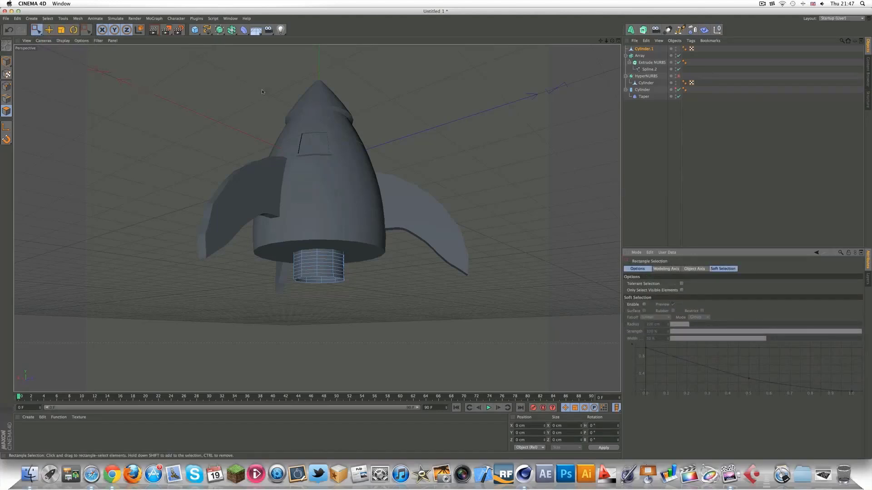
Box-select the polygon rings along the bottom of the exhaust cylinder
left_click_drag(354, 291, 282, 272)
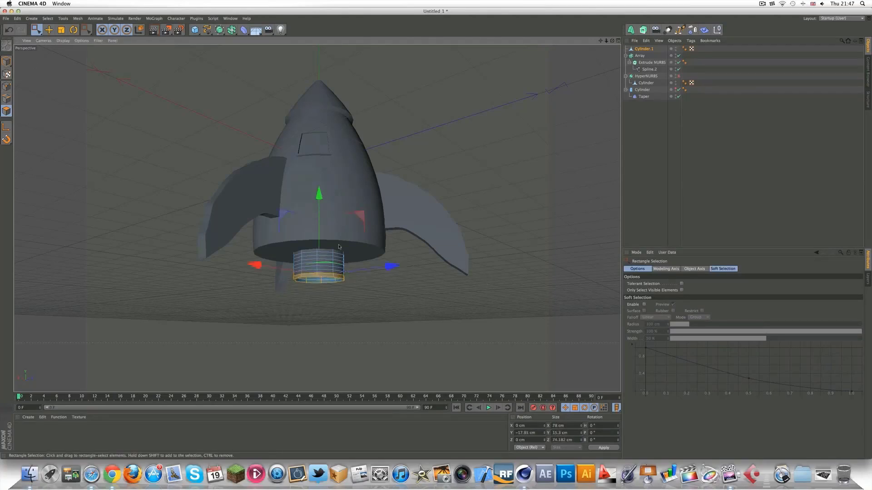
left_click_drag(353, 253, 279, 254)
left_click_drag(350, 275, 279, 308)
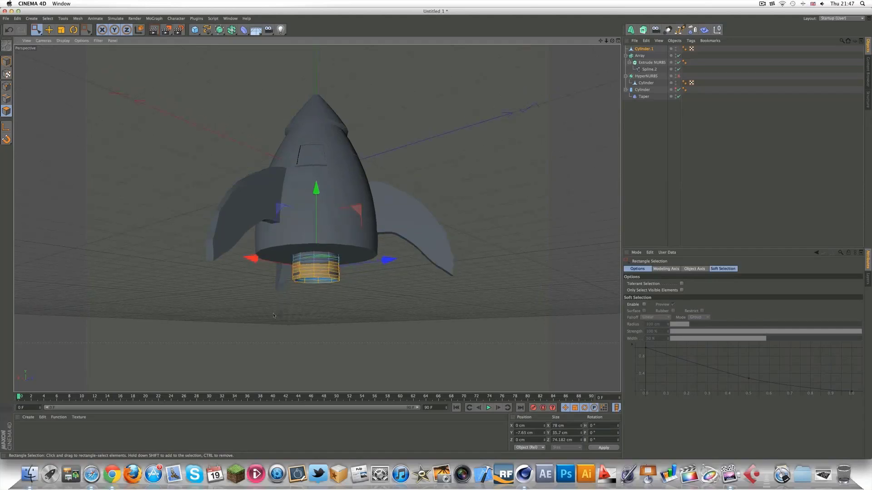
left_click(596, 171)
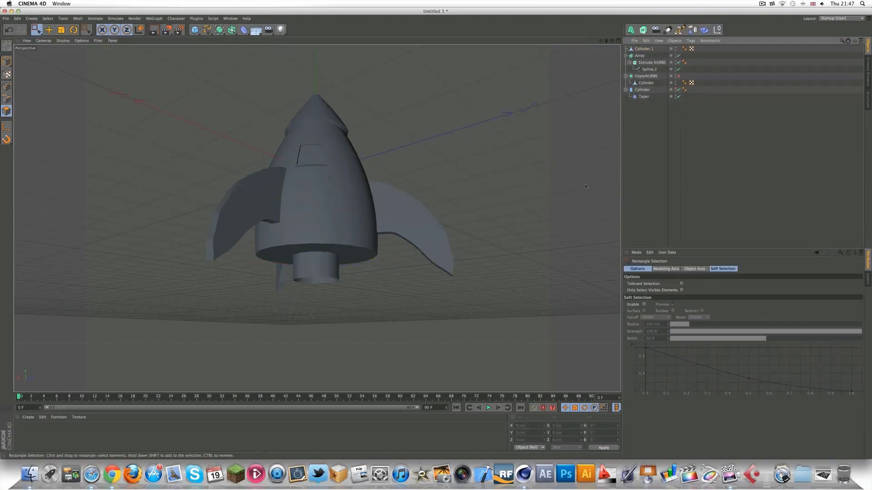
left_click(338, 268)
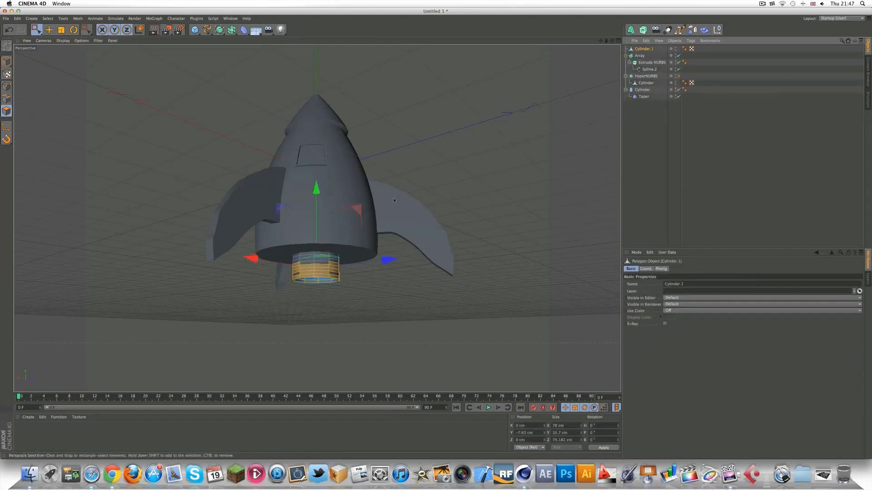
left_click(356, 282)
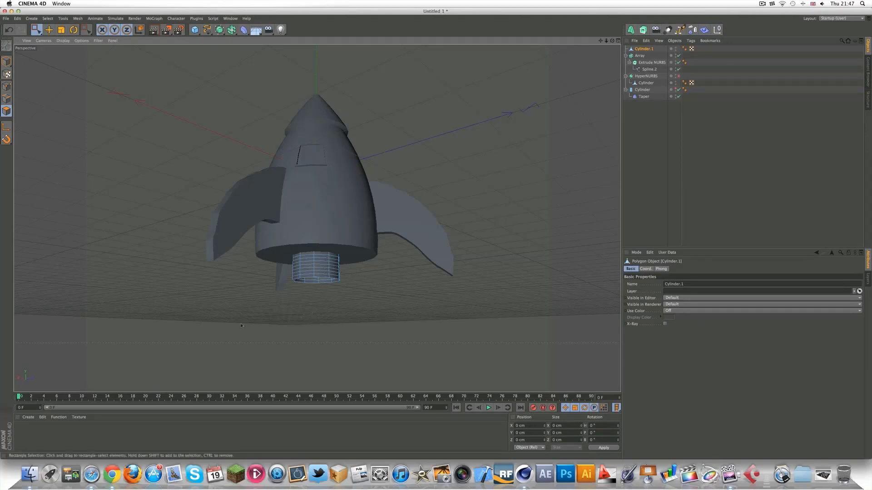
left_click_drag(347, 287, 286, 271)
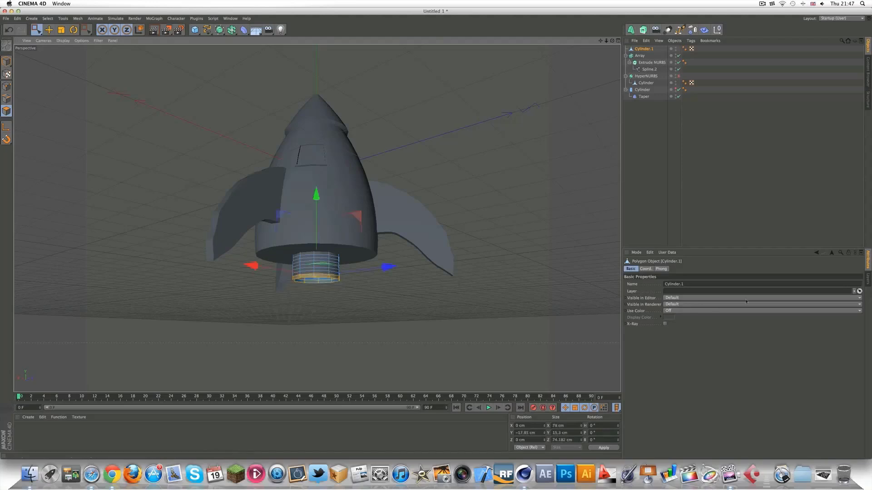
Extrude the selected polygon rings, then raise the Offset to about 3.1 cm
right_click(323, 280)
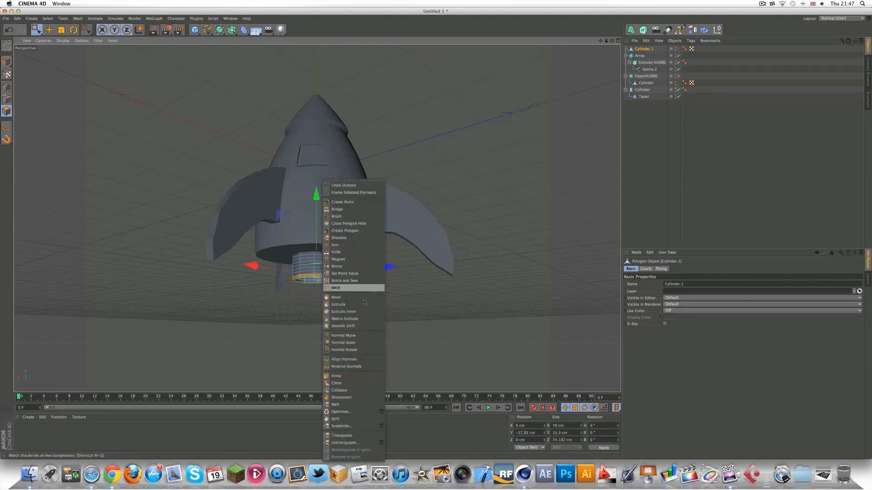
left_click(359, 305)
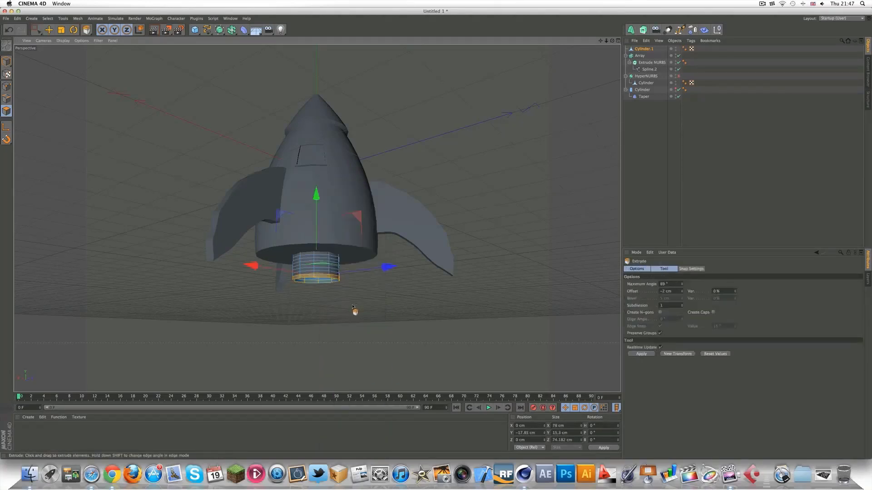
left_click_drag(683, 294, 683, 300)
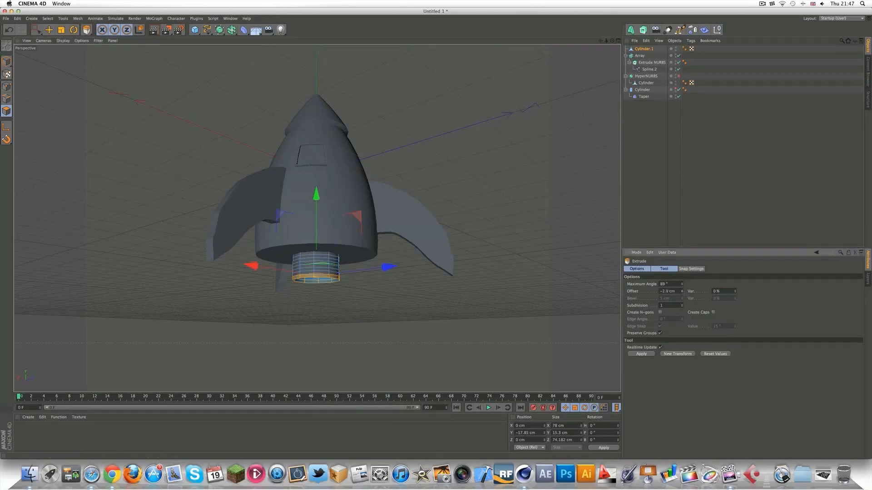
left_click(650, 353)
left_click_drag(681, 291, 682, 286)
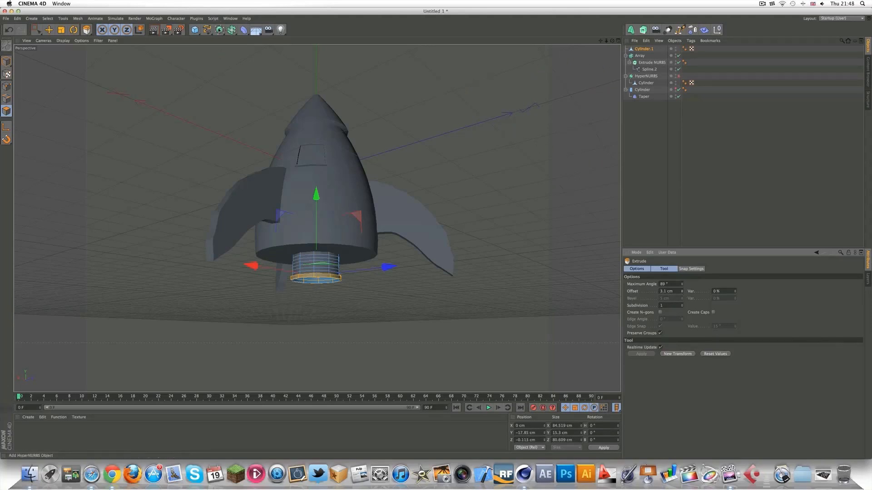
Place Cylinder.1 inside a new HyperNURBS and re-enable the body's HyperNURBS
left_click_drag(219, 30, 240, 38)
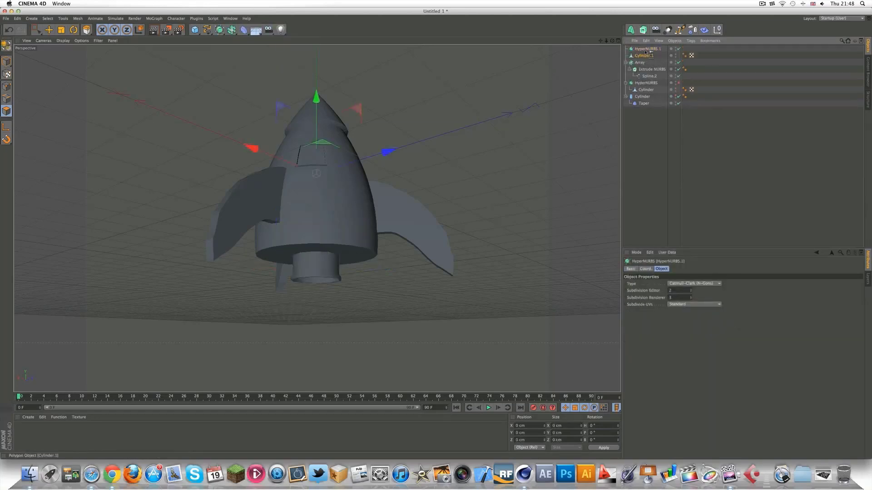
left_click_drag(645, 52, 645, 50)
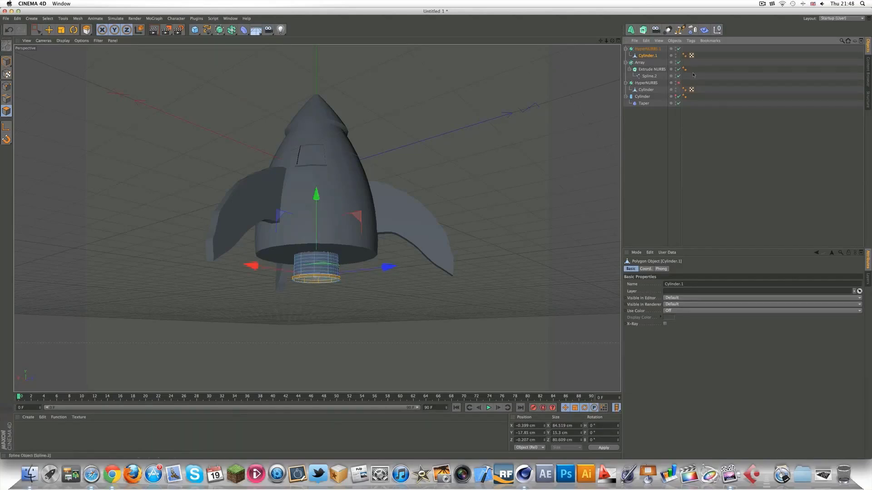
left_click(678, 83)
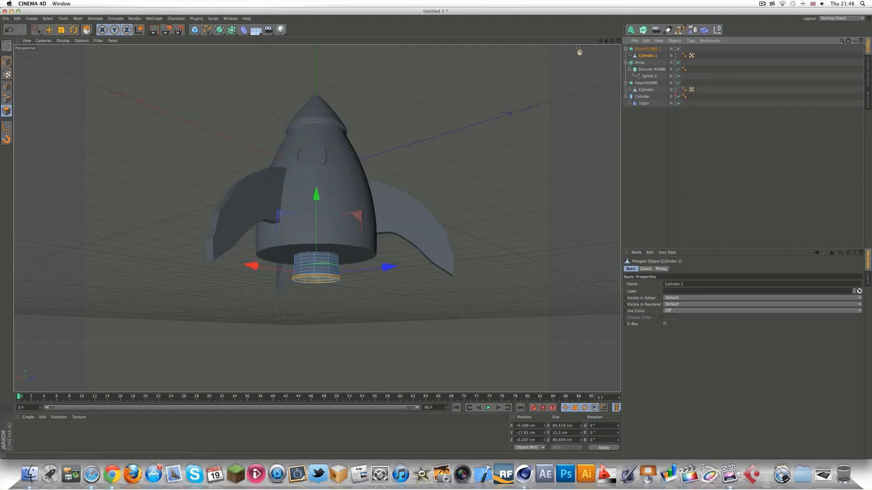
left_click_drag(612, 41, 617, 64)
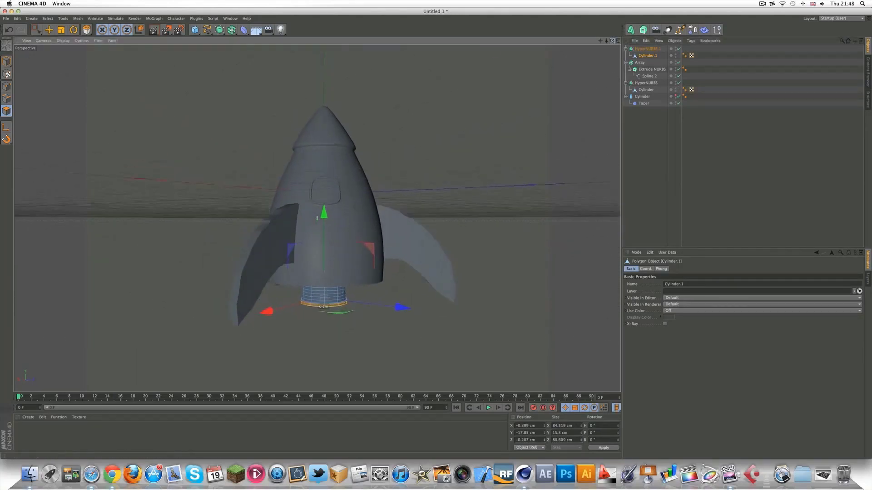
Render a preview of the smoothed rocket, then orbit back to the live editor view
left_click(153, 30)
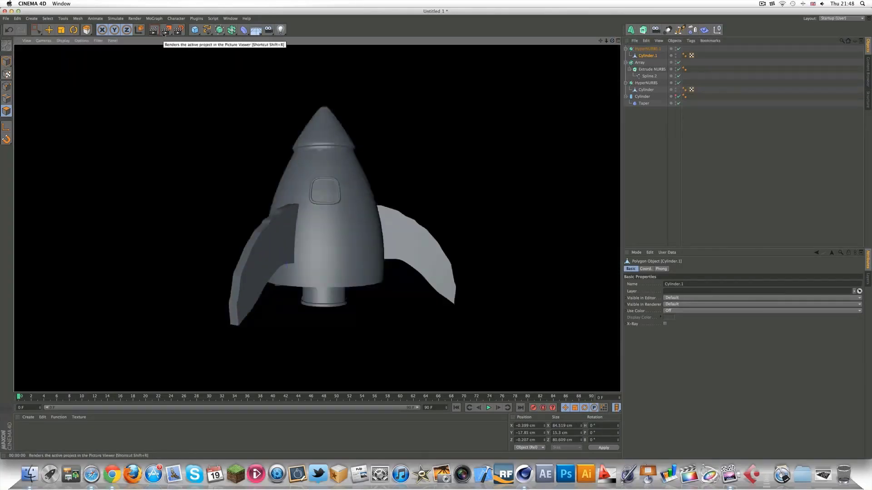
left_click_drag(612, 42, 579, 42)
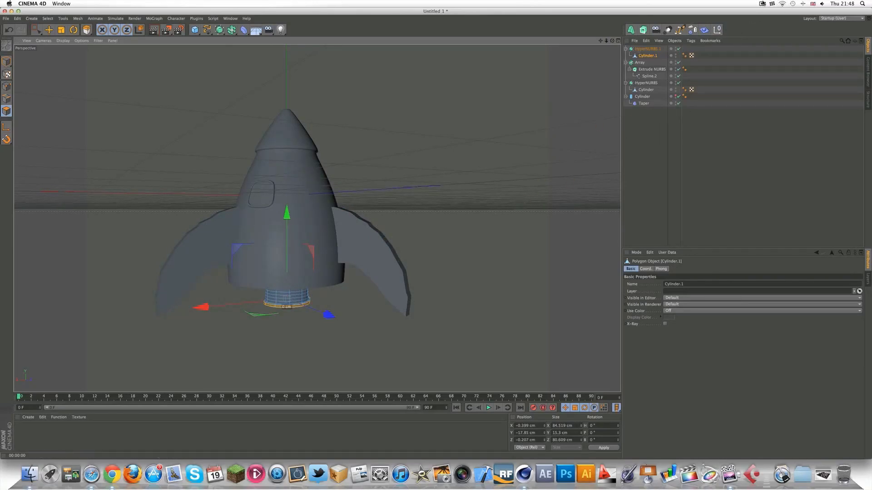
left_click(762, 3)
left_click(763, 3)
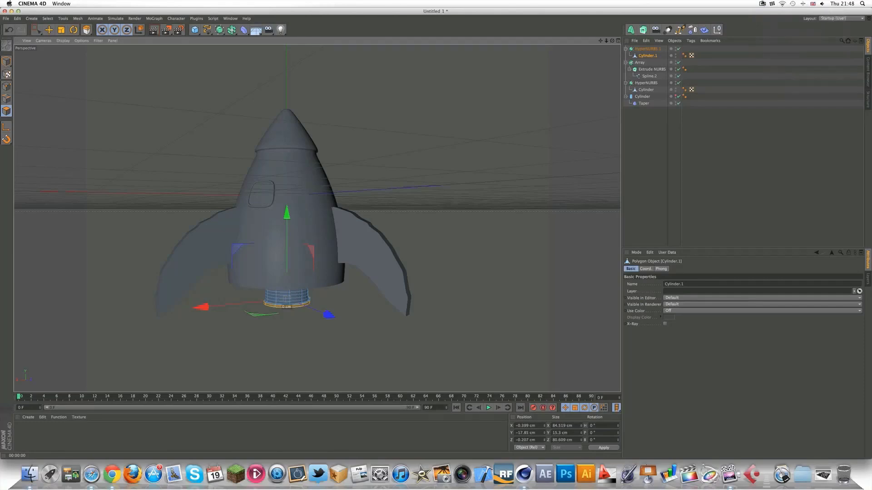